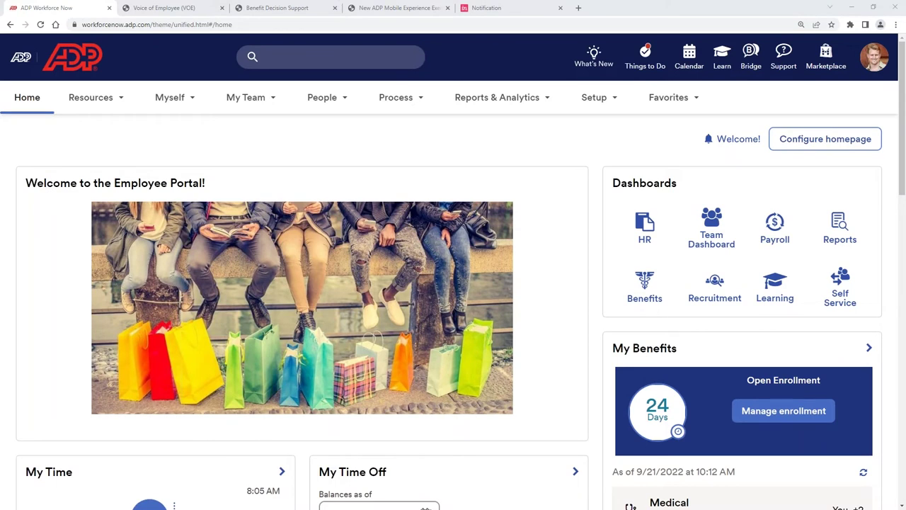
Step: Review the Benefits Dashboard's open enrollment, audit and invoice sections, and open the full benefits invoices list
click(648, 290)
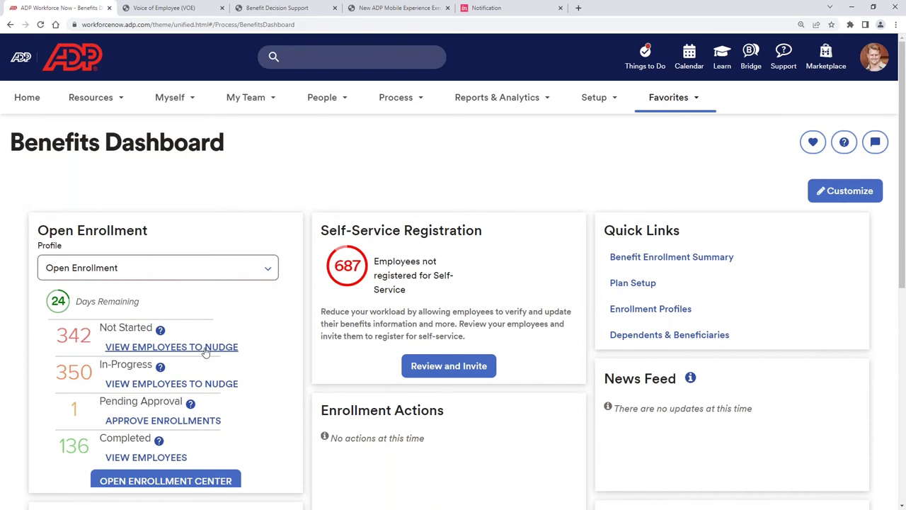
scroll(416, 350, down, 3)
scroll(425, 359, down, 1)
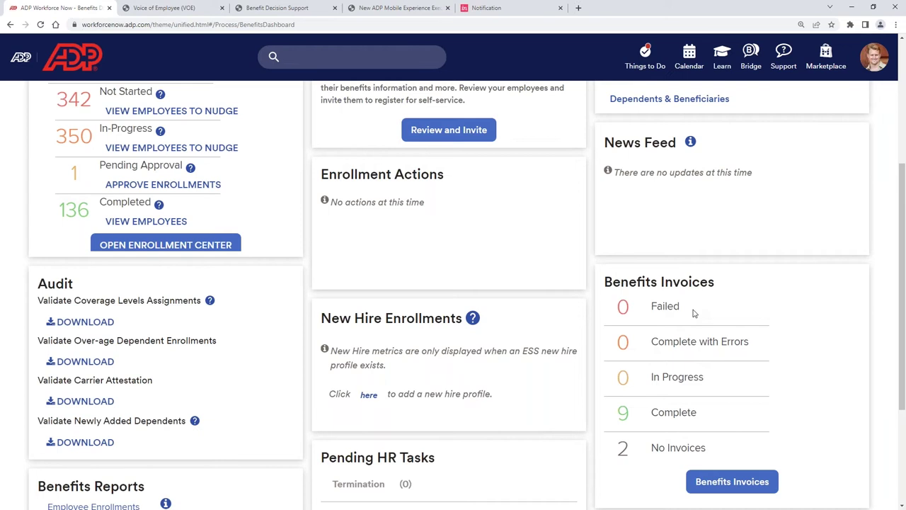
scroll(751, 354, down, 1)
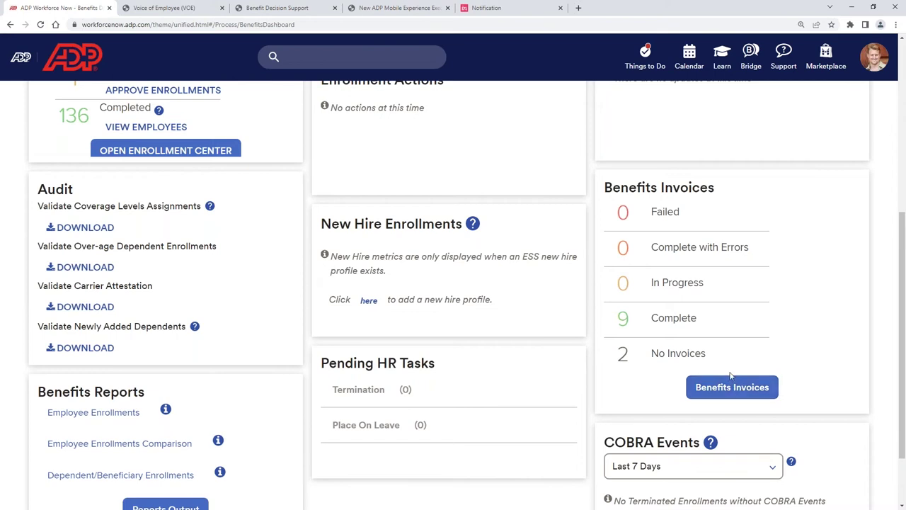
click(738, 387)
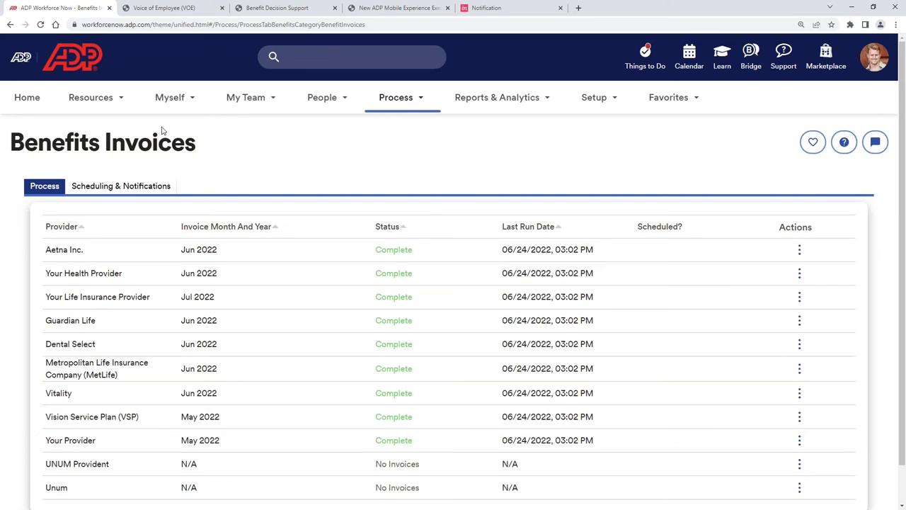
Step: Go to Voice of the Employee through the HR Dashboard and start creating a survey
click(428, 97)
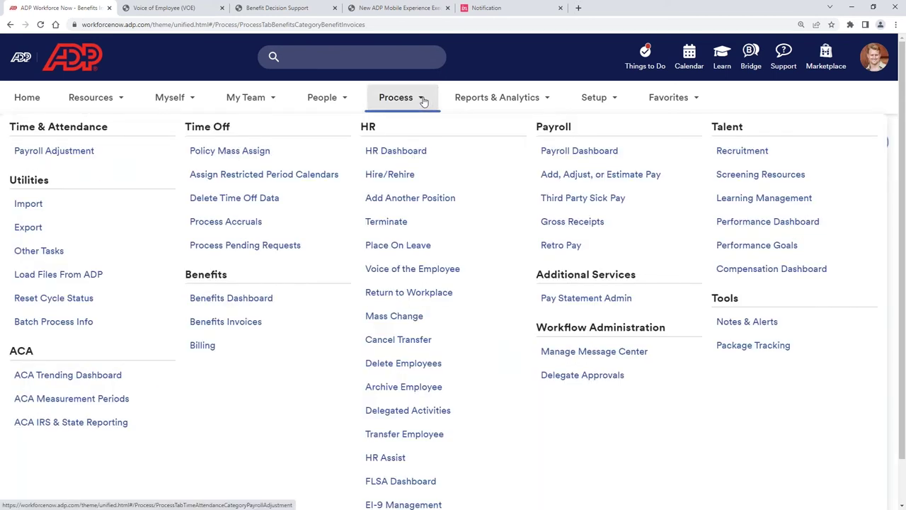
click(405, 156)
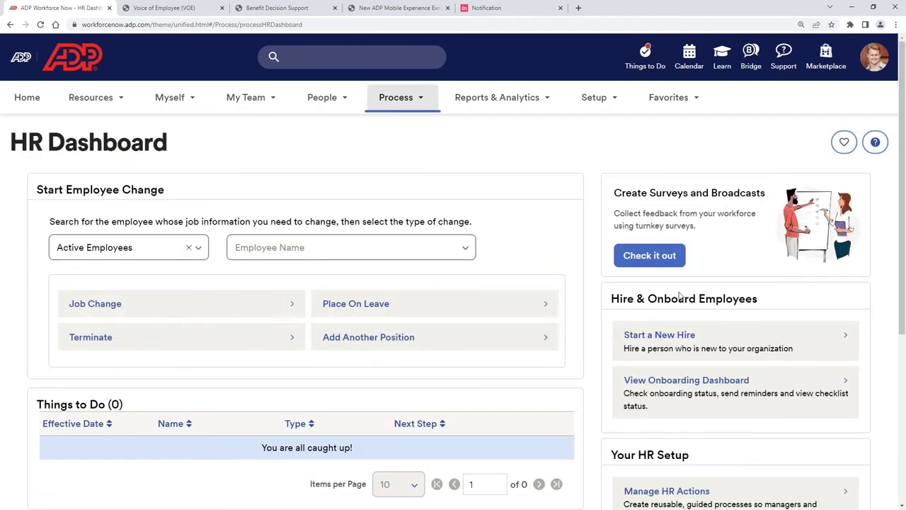
click(680, 258)
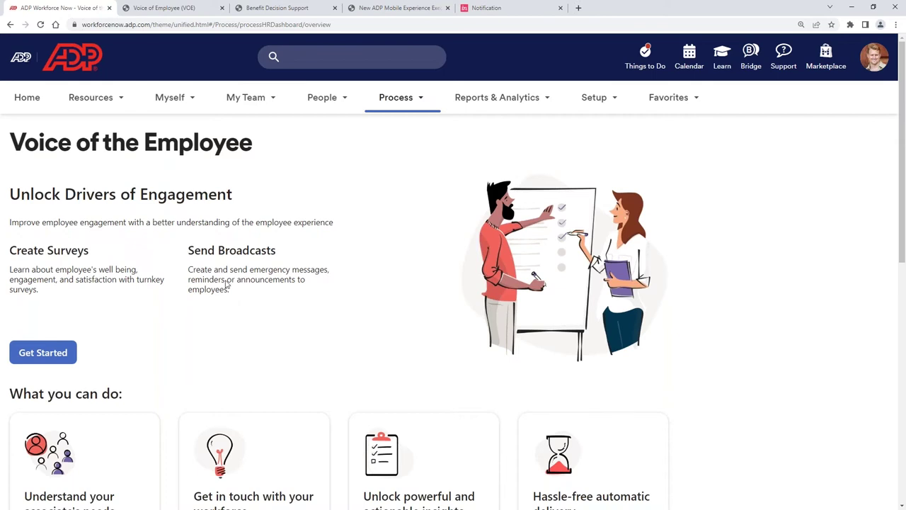
click(45, 357)
click(658, 390)
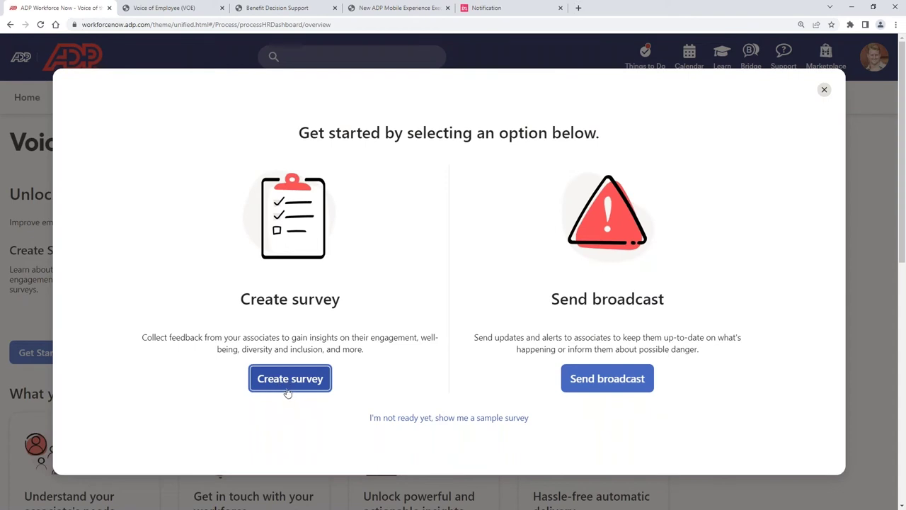
click(289, 389)
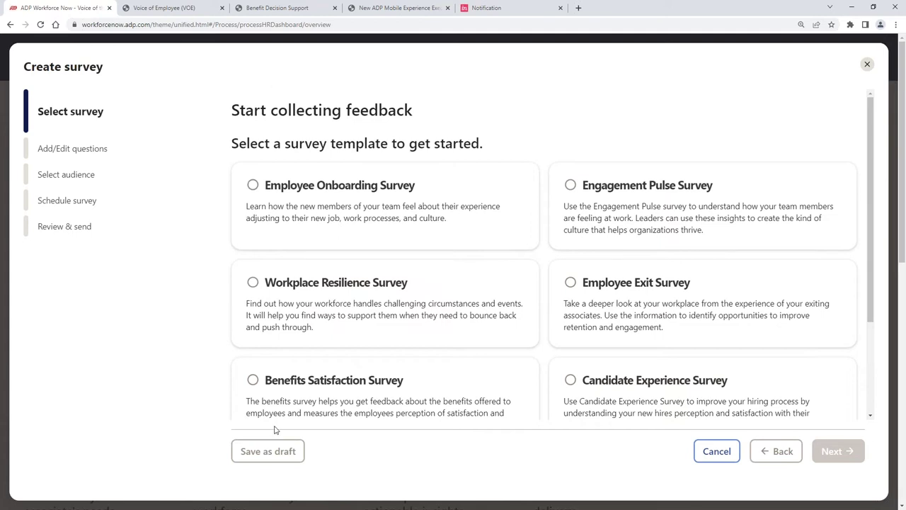
Step: Choose the Benefits Satisfaction Survey template and title the survey "Benefits"
click(253, 384)
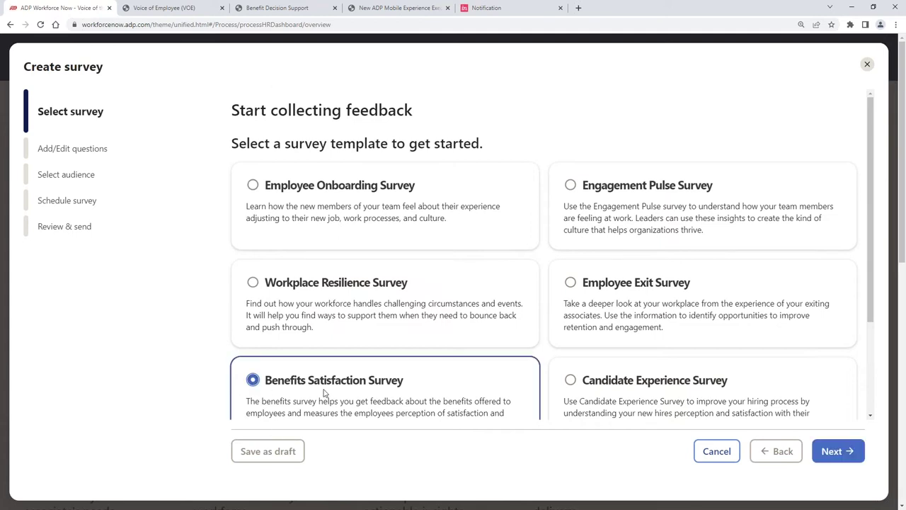
click(843, 457)
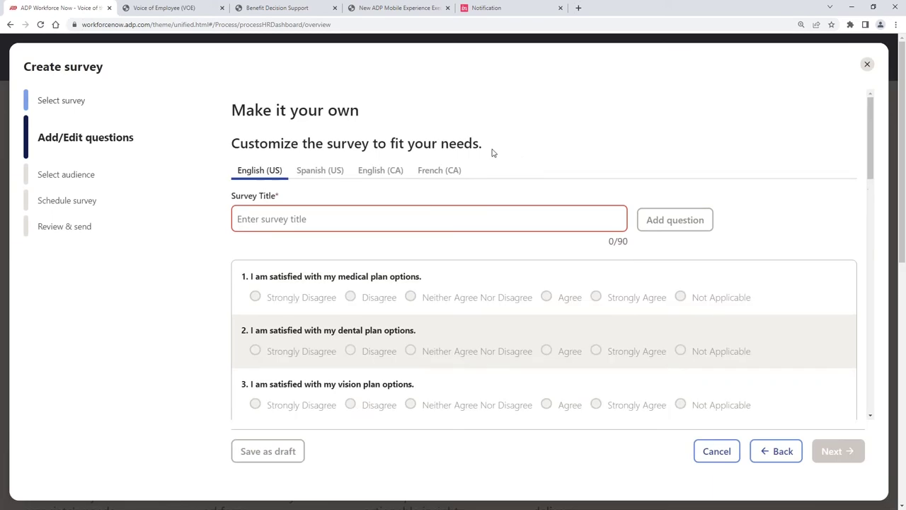
click(428, 219)
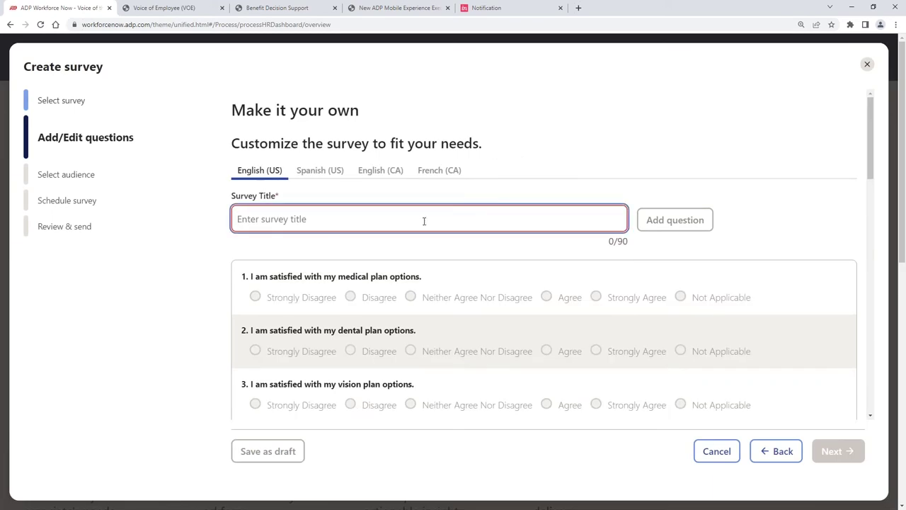
text(Benefits)
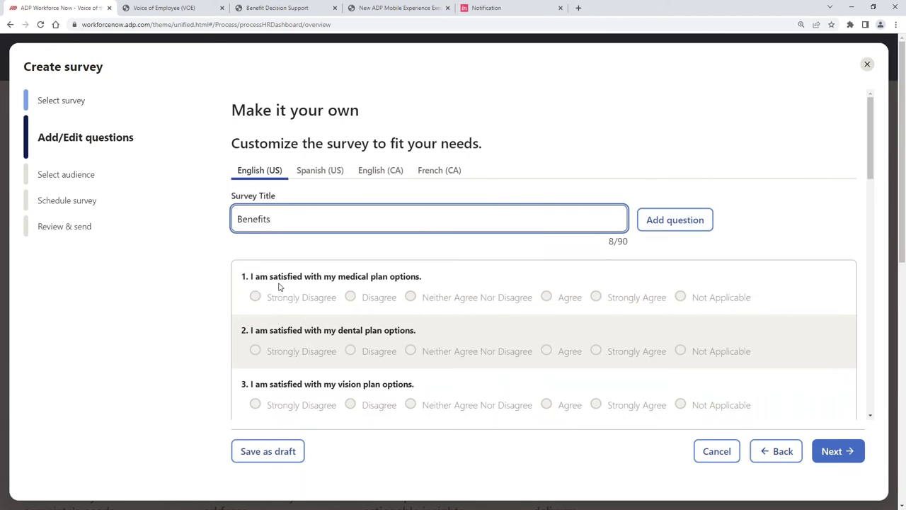
Step: Read through the template's survey questions, from medical plan satisfaction to the open question on additional benefits
click(872, 143)
drag(872, 142, 873, 198)
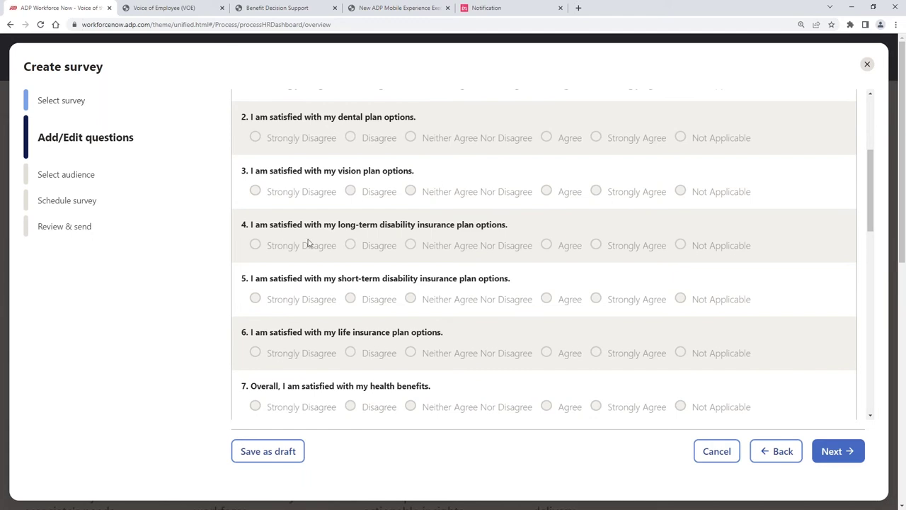
drag(874, 186, 874, 359)
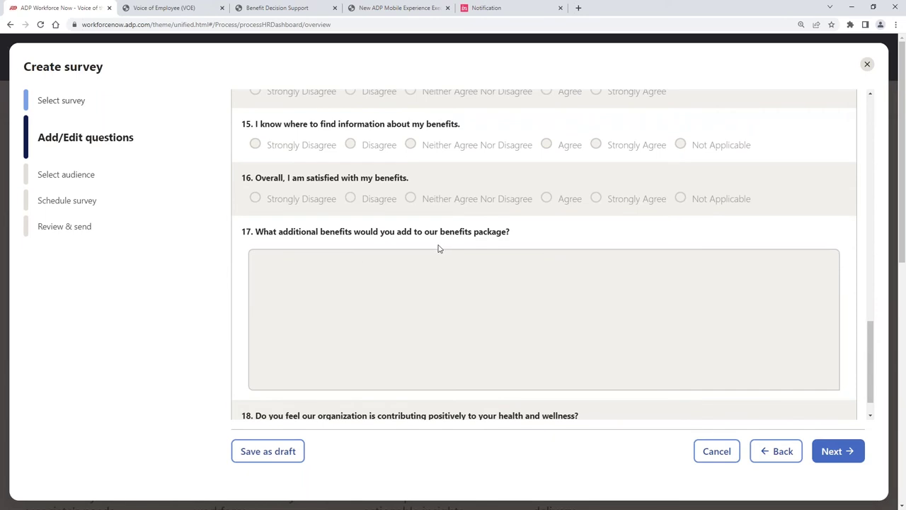
scroll(506, 392, down, 1)
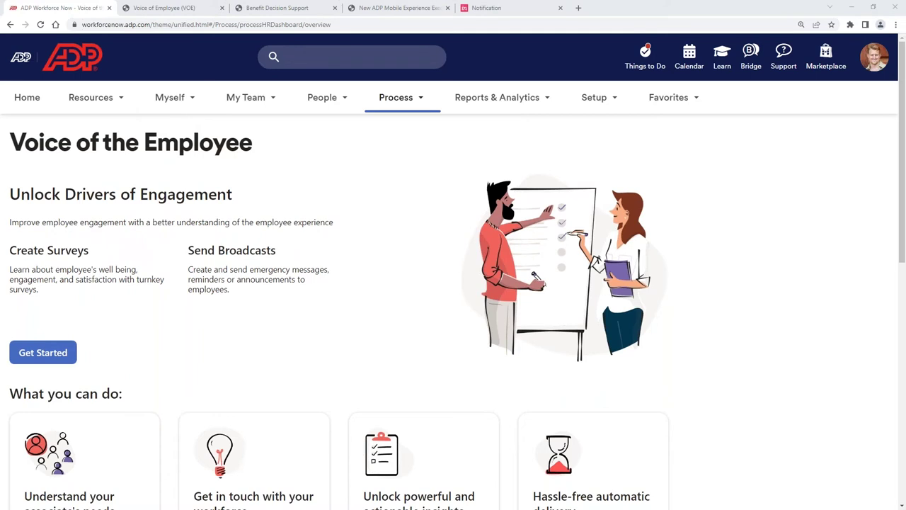
Step: View the Employee Exit Survey results, and preview the new-hire survey from its phone notification through the first question
click(165, 8)
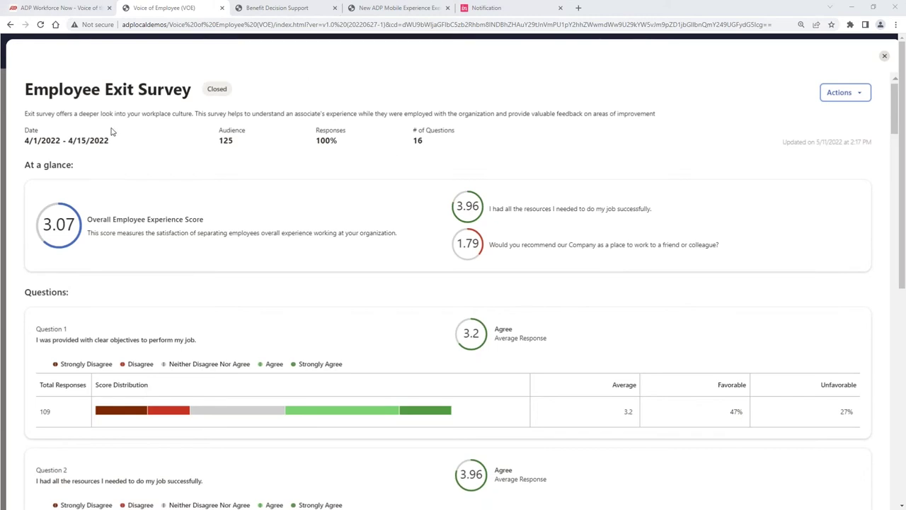
key(ctrl+5)
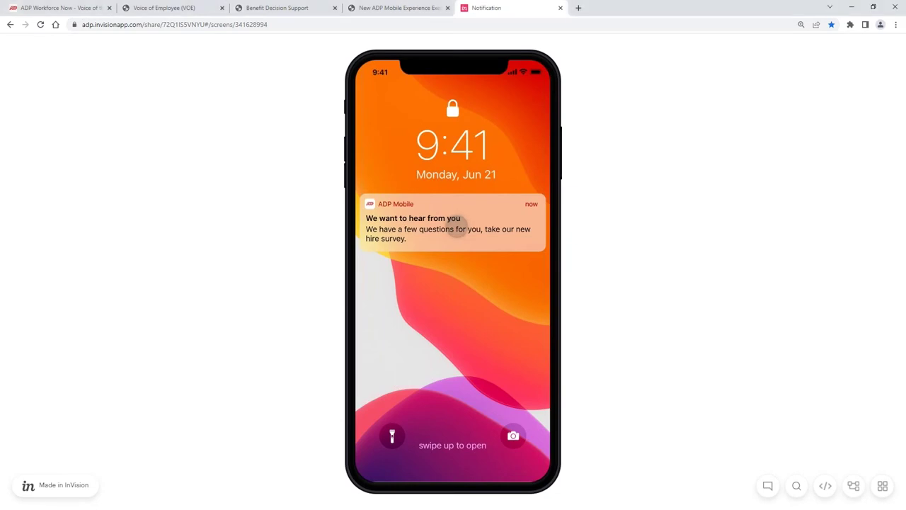
click(449, 227)
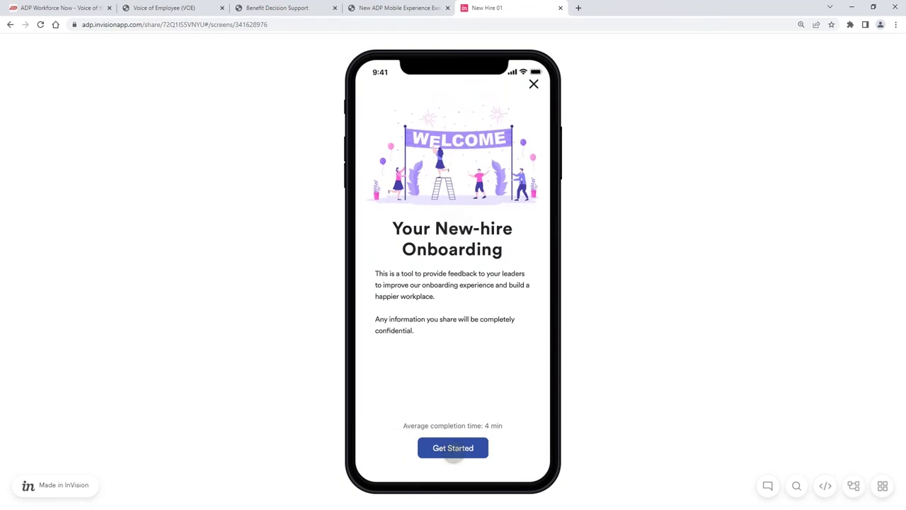
click(453, 449)
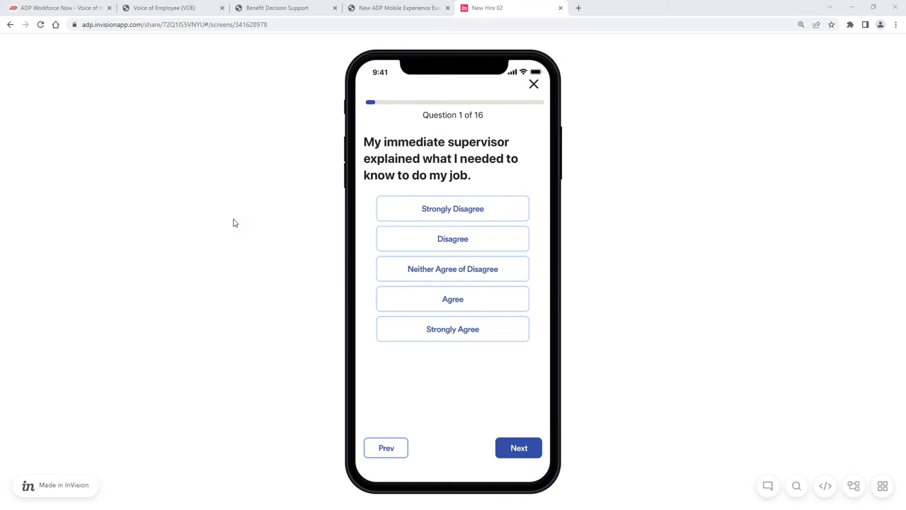
click(516, 436)
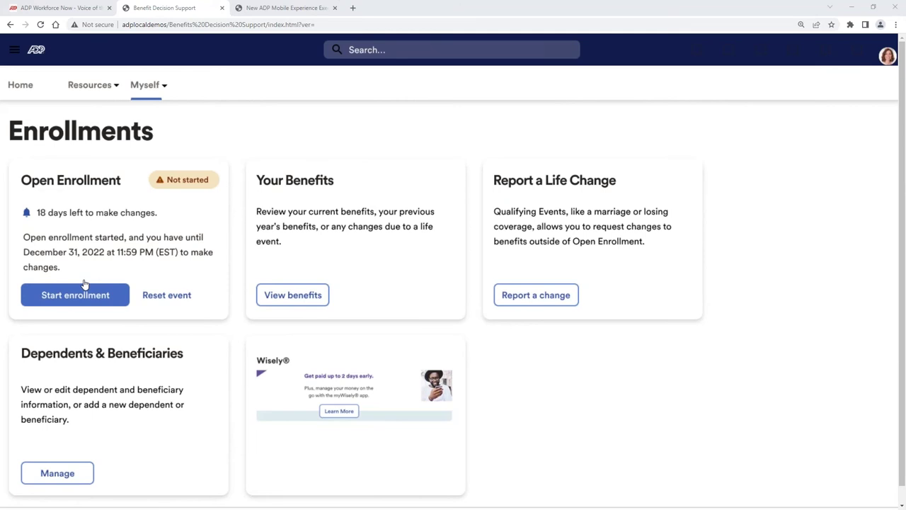
Step: Start the Open Enrollment 2023 event and continue from the welcome page to the dependents
click(87, 299)
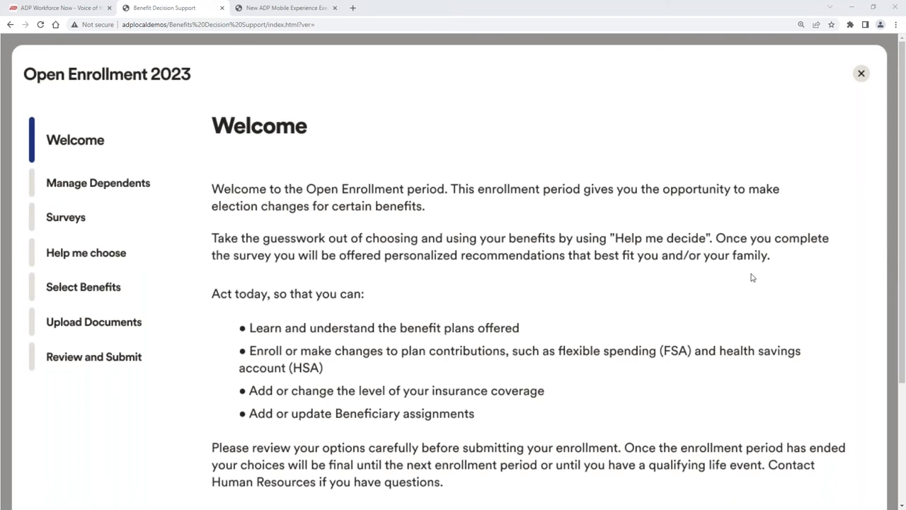
scroll(729, 279, down, 2)
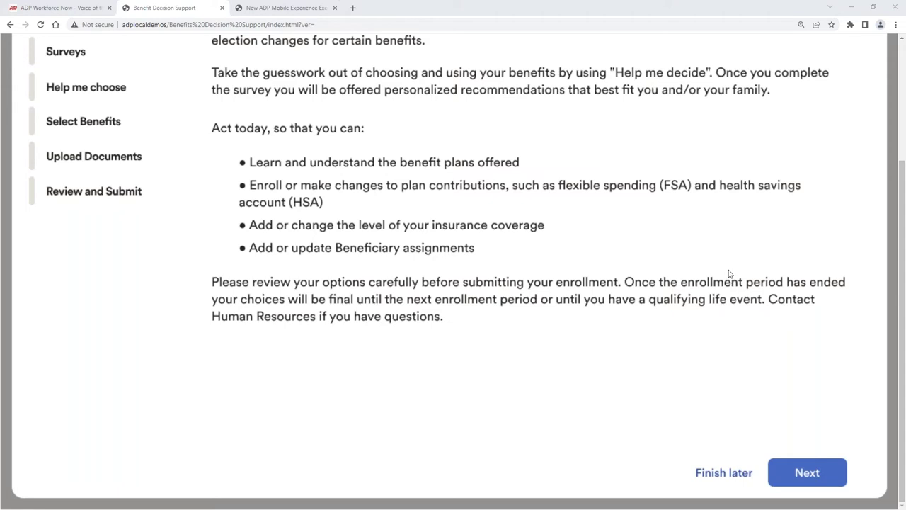
click(820, 479)
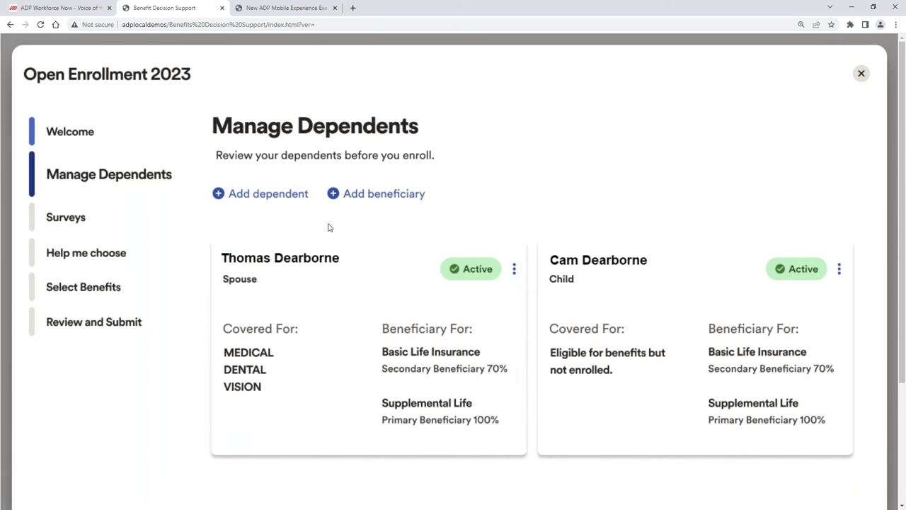
Step: Accept the listed dependents and the prefilled tobacco usage answers, continuing to the Help Me Choose section
scroll(825, 399, down, 1)
scroll(821, 425, down, 2)
click(805, 465)
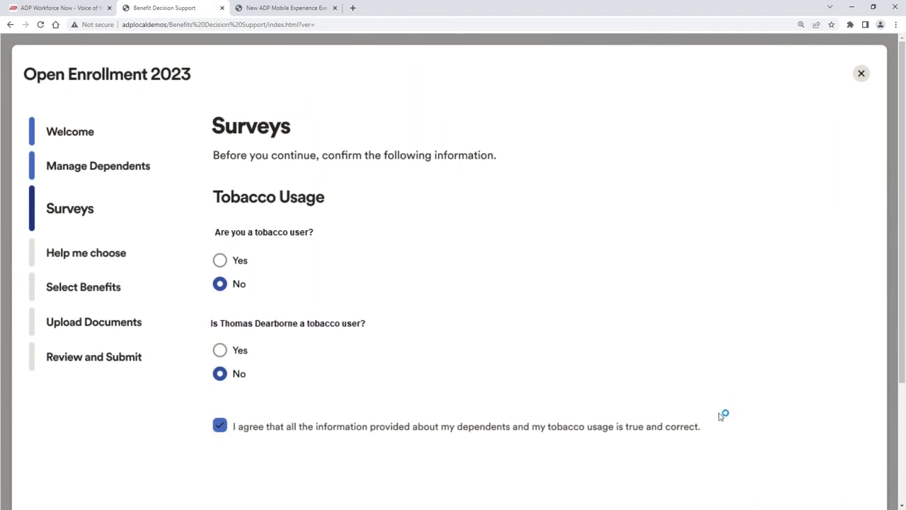
scroll(832, 432, down, 1)
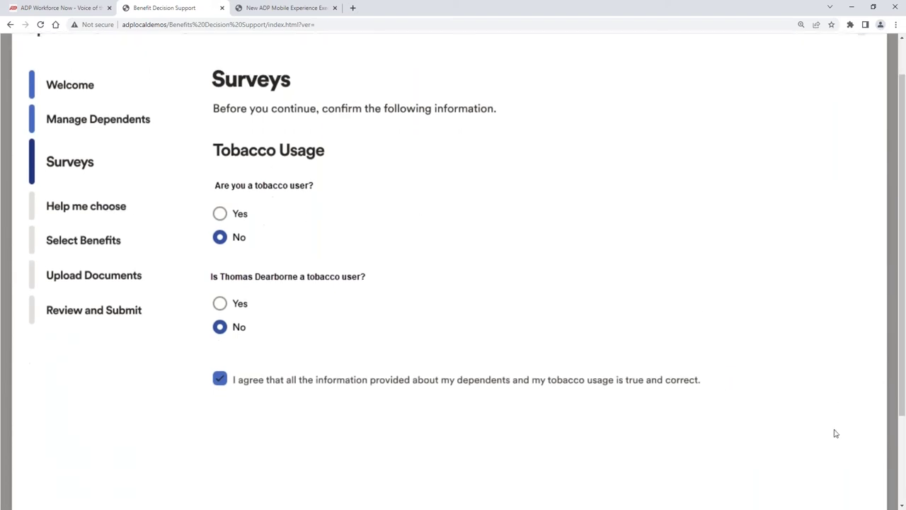
scroll(835, 434, down, 2)
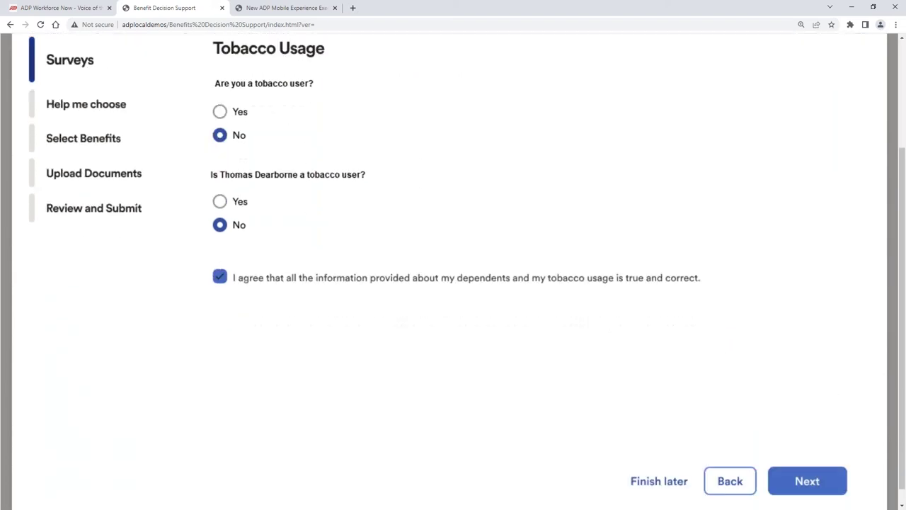
click(806, 464)
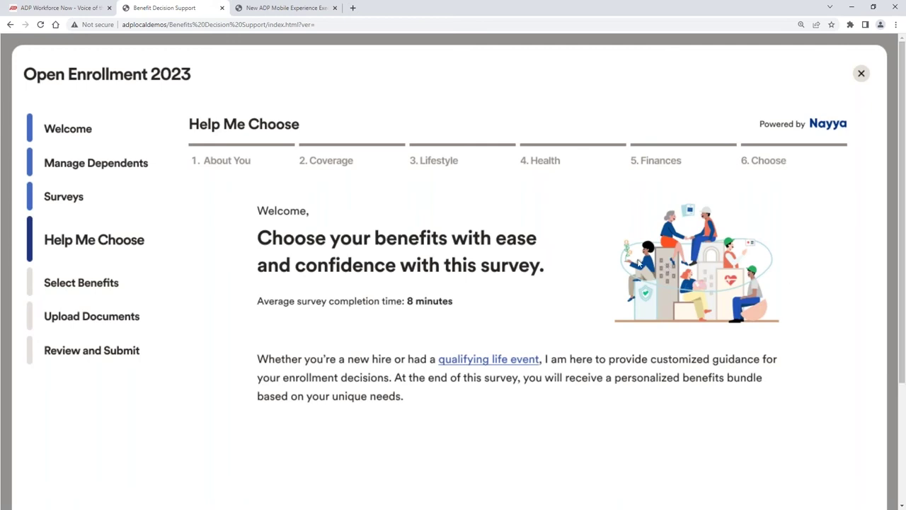
Step: Begin the Help Me Choose survey and accept the prefilled household income details
scroll(860, 377, down, 1)
scroll(861, 377, down, 2)
click(813, 472)
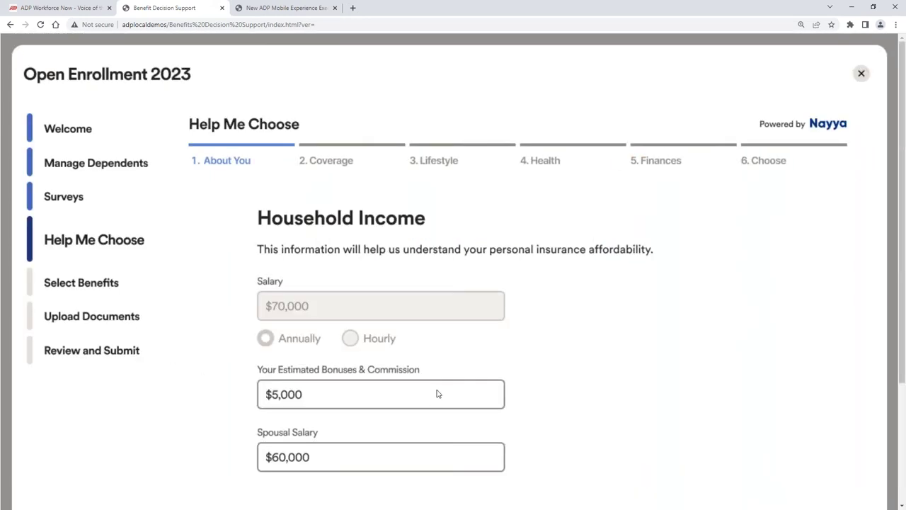
scroll(354, 345, down, 2)
scroll(755, 394, down, 1)
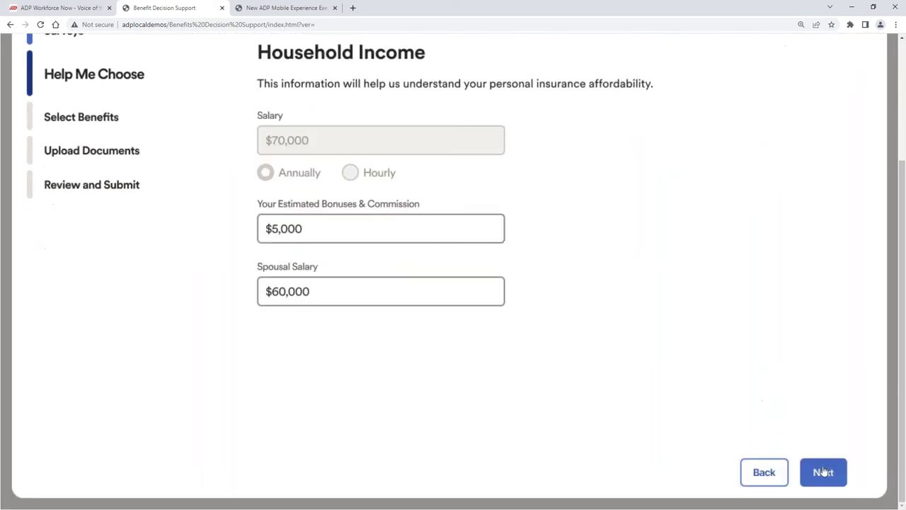
click(823, 472)
Step: Advance the Help Me Choose survey to the current deductible spend page in the Coverage section
scroll(404, 329, down, 2)
scroll(564, 313, down, 2)
click(821, 480)
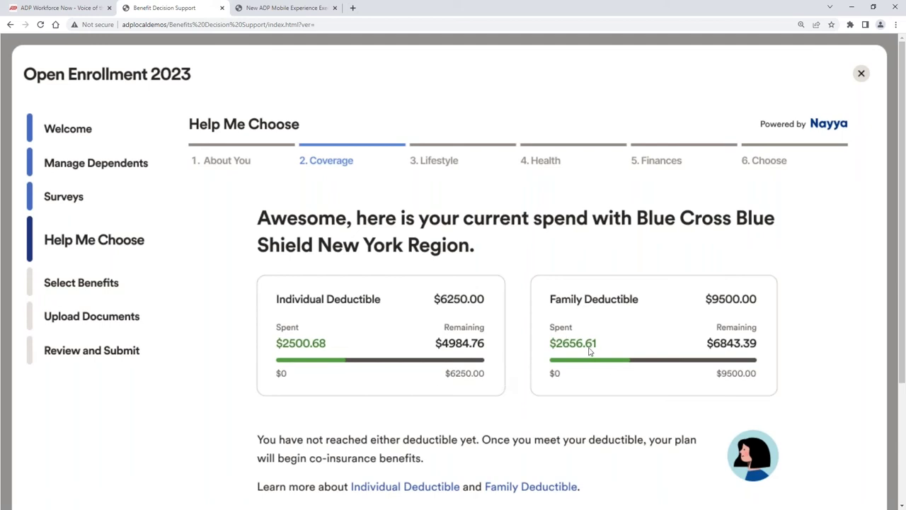
Step: Examine the Coverage question on the past year's primary care, specialist and dental visits, and return to the deductible spend page
scroll(825, 425, down, 2)
click(821, 473)
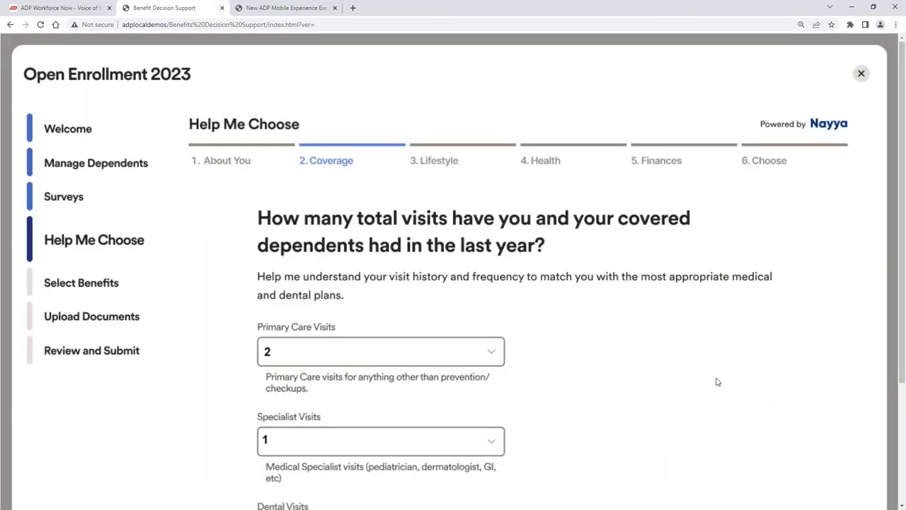
scroll(705, 367, down, 2)
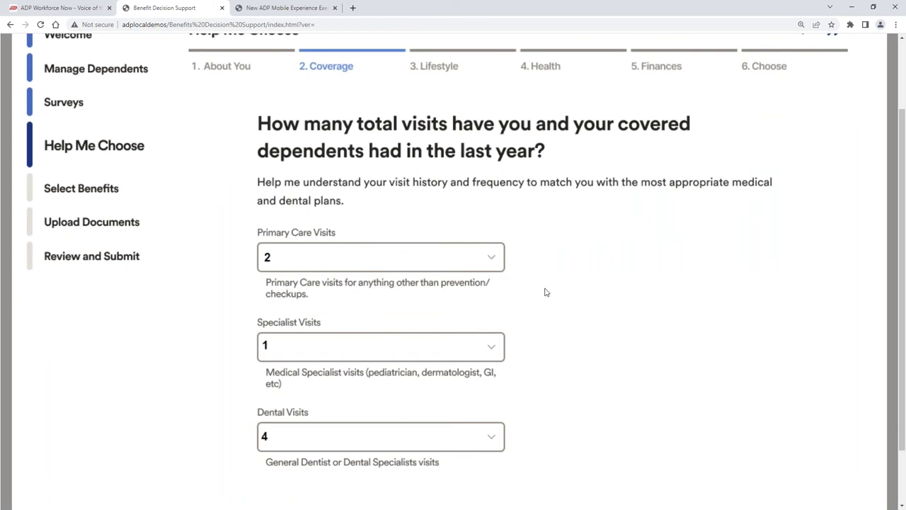
scroll(857, 91, down, 1)
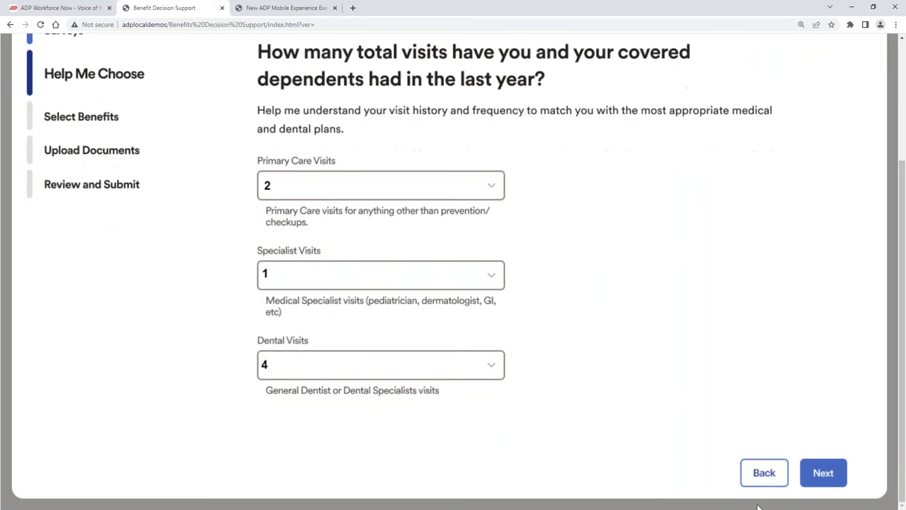
click(765, 473)
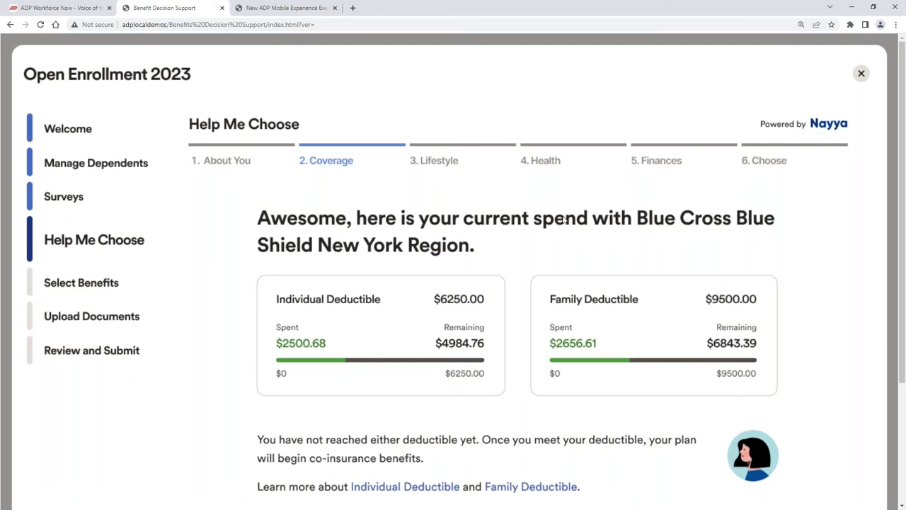
Step: Complete the Coverage section, accepting the prefilled visit counts and the listed doctor with in-network importance Very
scroll(821, 358, down, 3)
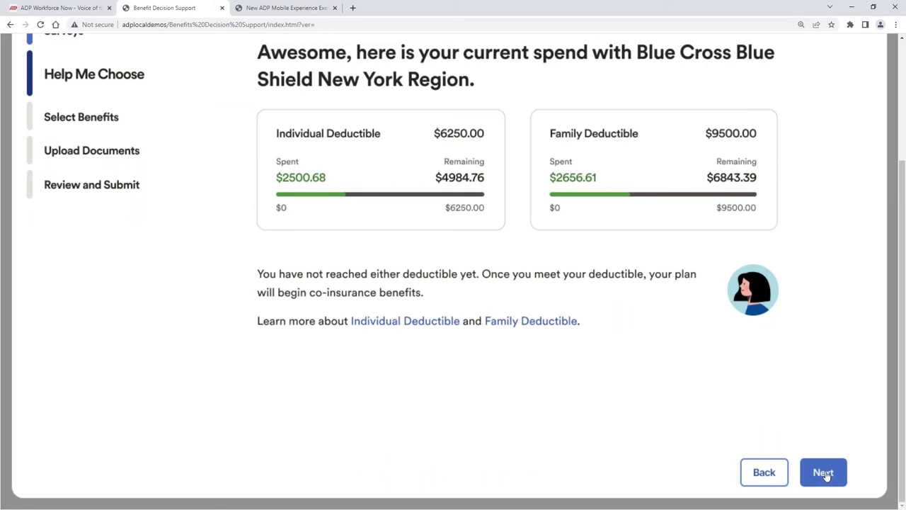
click(823, 475)
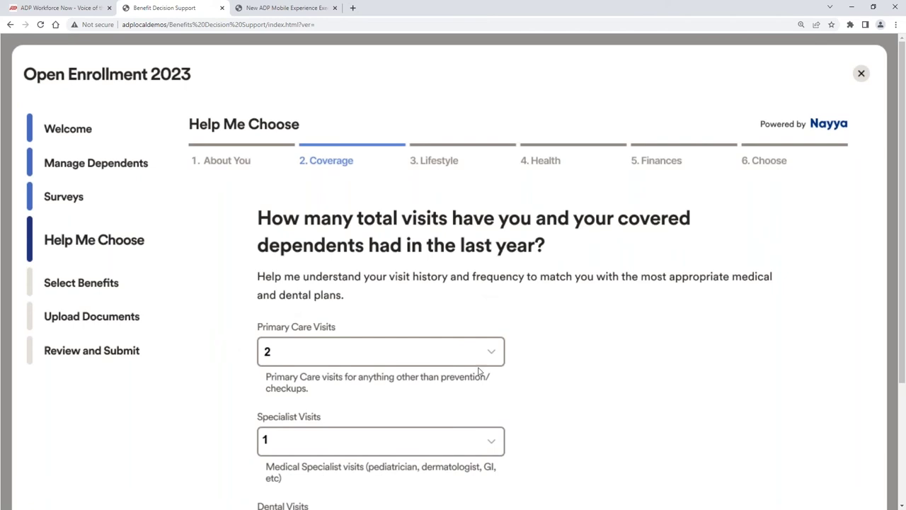
scroll(694, 399, down, 4)
click(822, 476)
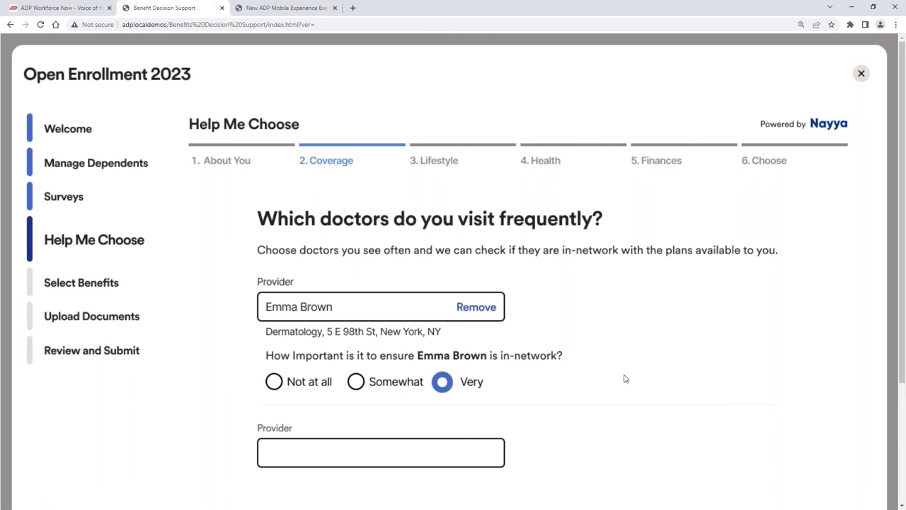
scroll(585, 400, down, 1)
scroll(637, 386, down, 2)
click(823, 496)
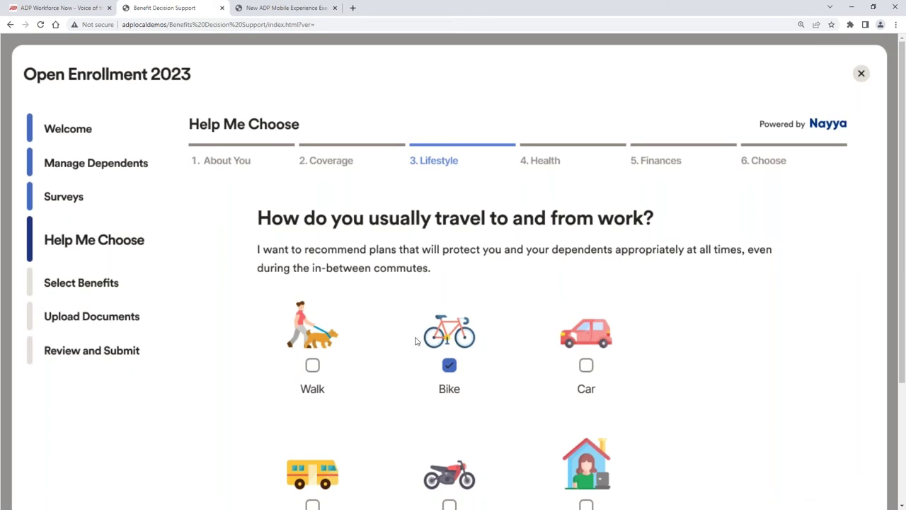
Step: Complete the Lifestyle section, keeping Bike as the commute and everyday exercise for the employee and children
scroll(498, 370, down, 1)
scroll(764, 428, down, 3)
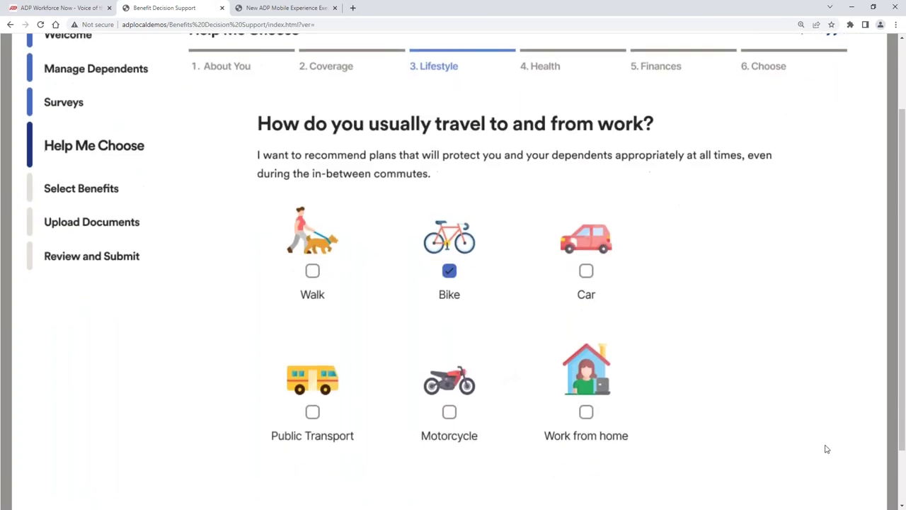
click(835, 478)
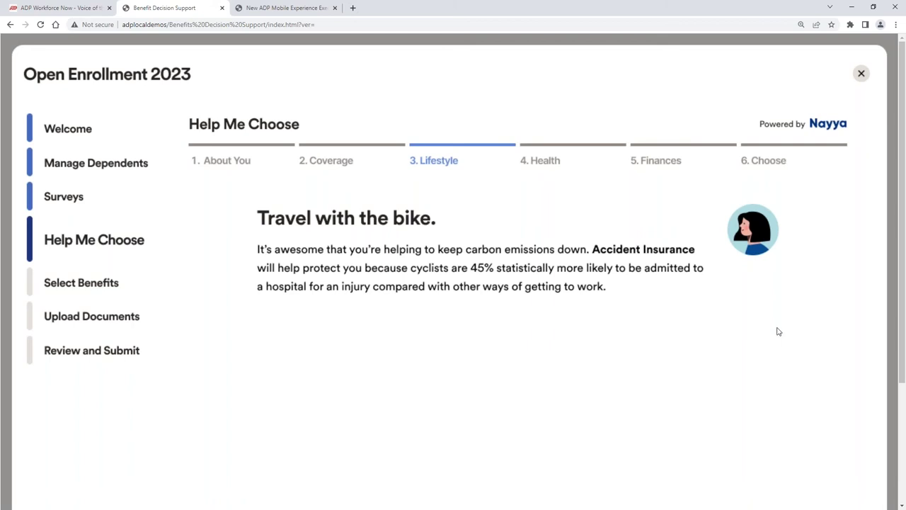
scroll(814, 395, down, 3)
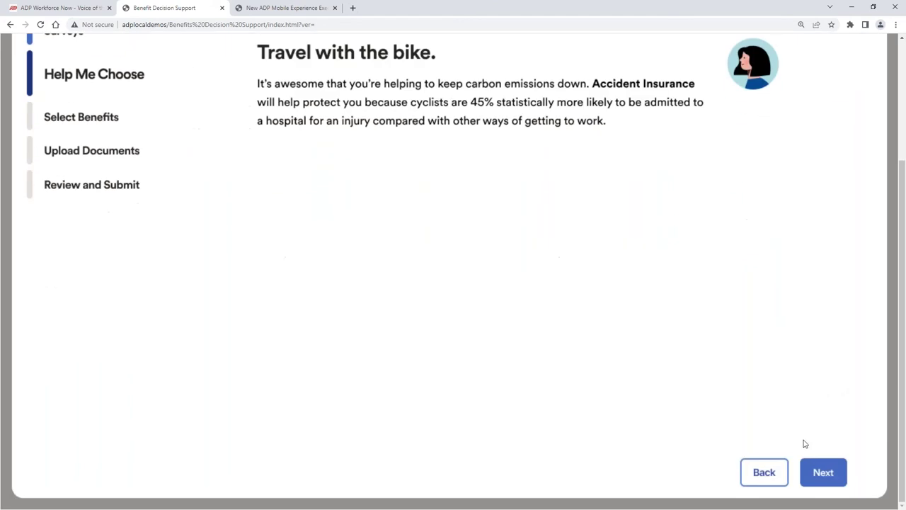
click(821, 472)
scroll(830, 380, down, 2)
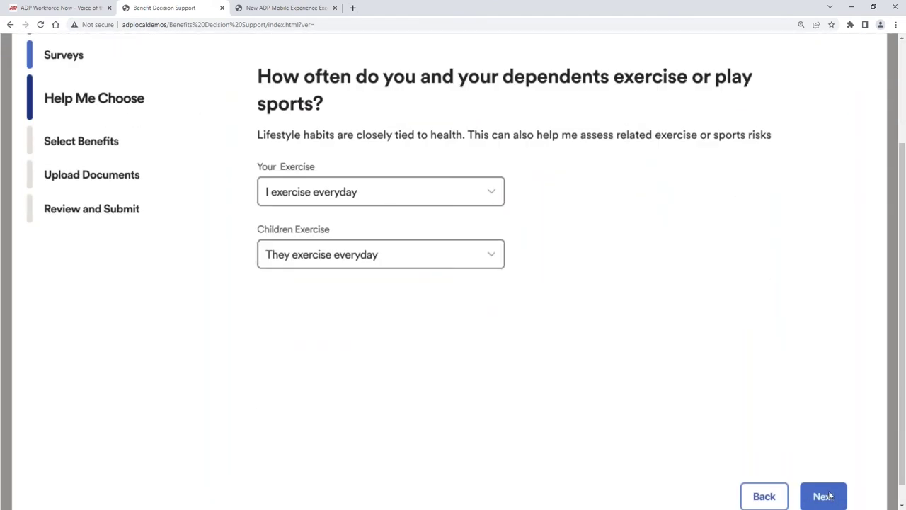
click(832, 496)
Step: Leave all underlying conditions unselected and accept Metformin as the recurring prescription in the Health section
scroll(772, 385, down, 1)
scroll(773, 385, down, 2)
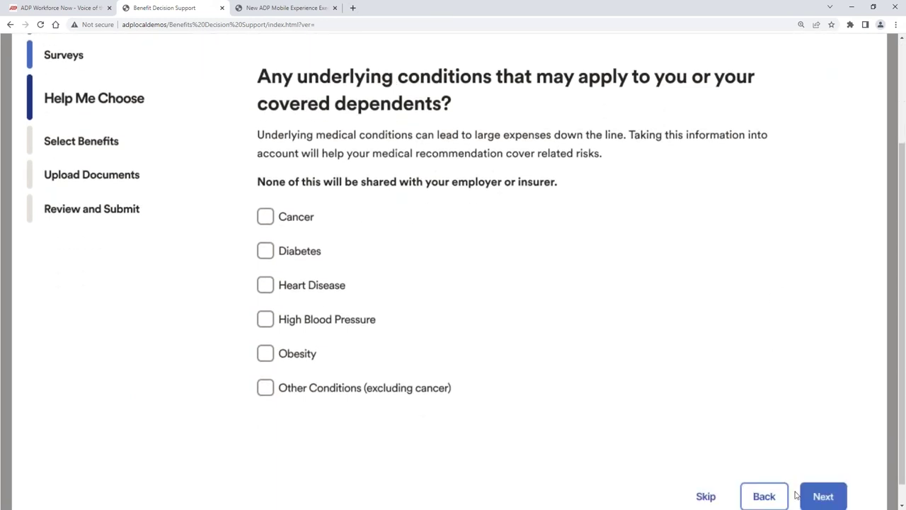
click(824, 496)
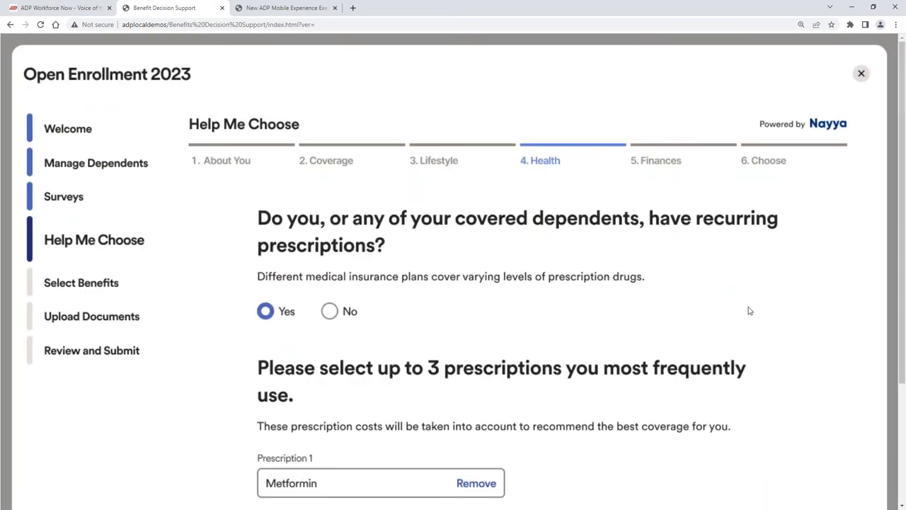
scroll(753, 311, down, 2)
scroll(667, 389, down, 1)
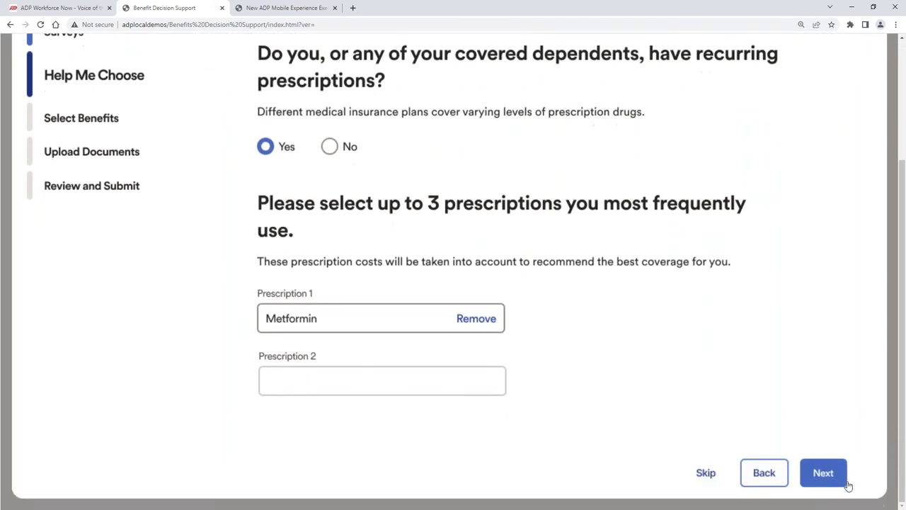
click(826, 473)
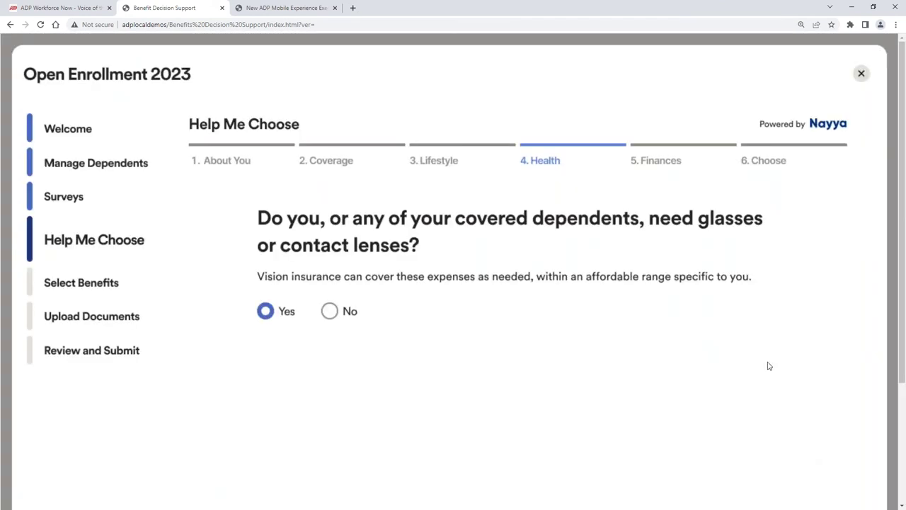
Step: Accept Yes for glasses or contact lenses and Cleanings as the planned dental procedure, continuing to the Finances section
scroll(771, 424, down, 3)
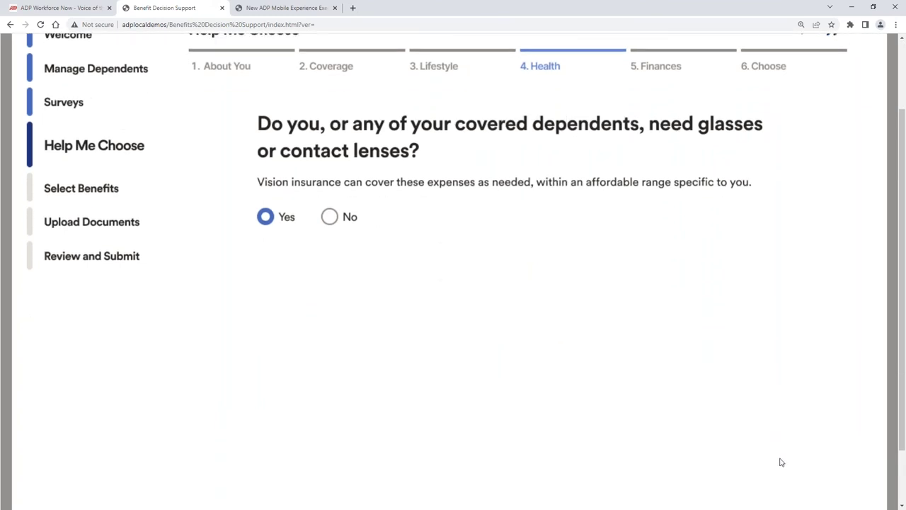
click(820, 471)
scroll(811, 450, down, 3)
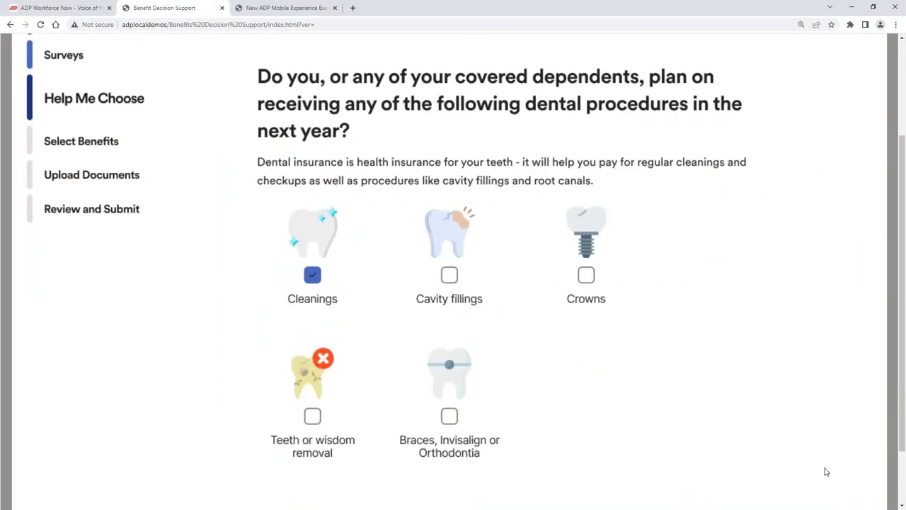
click(821, 471)
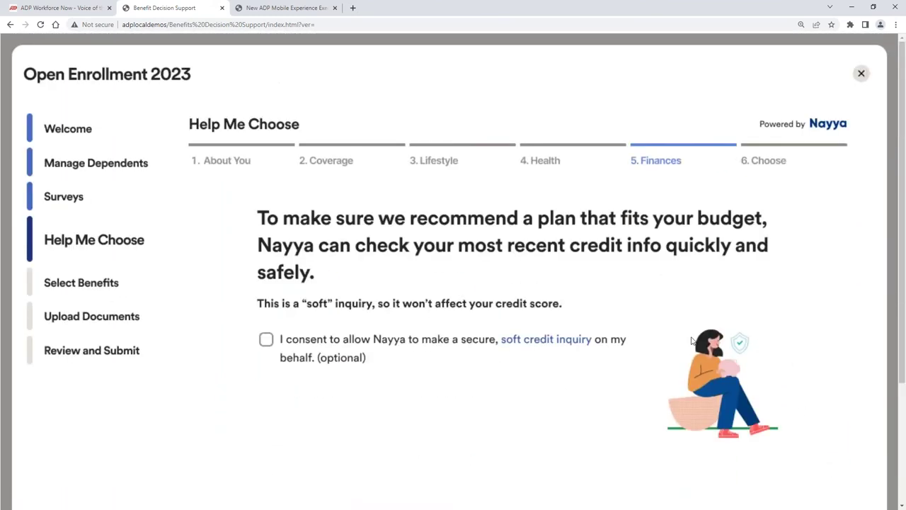
Step: Consent to Nayya's soft credit inquiry and continue to the question about protection against large medical bills
click(266, 340)
click(505, 432)
scroll(657, 334, down, 2)
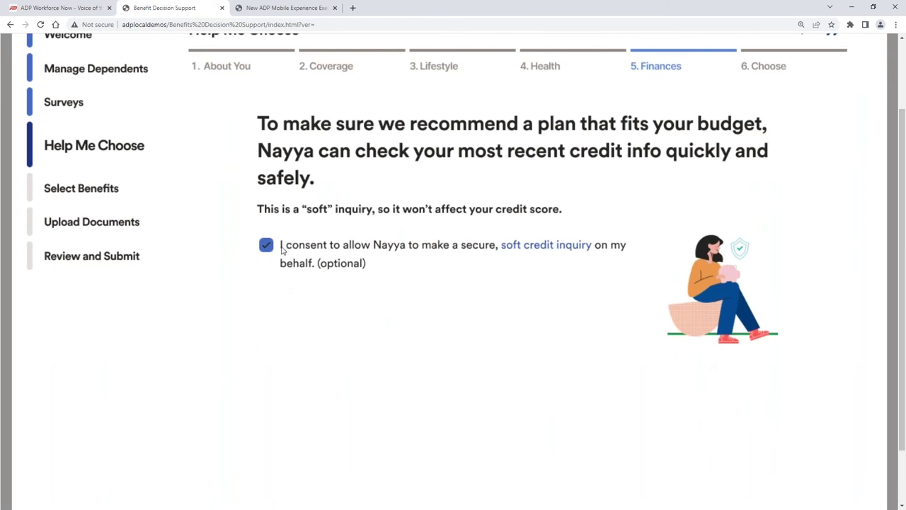
scroll(701, 407, down, 1)
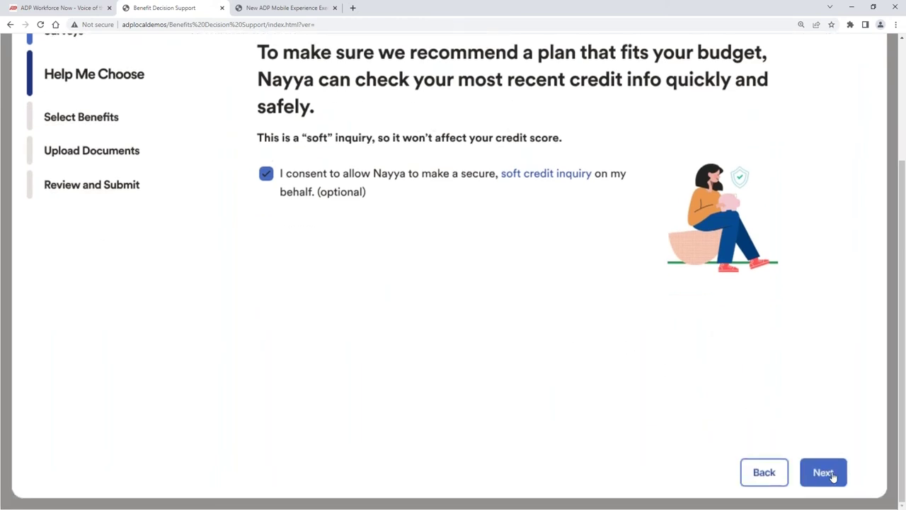
click(823, 472)
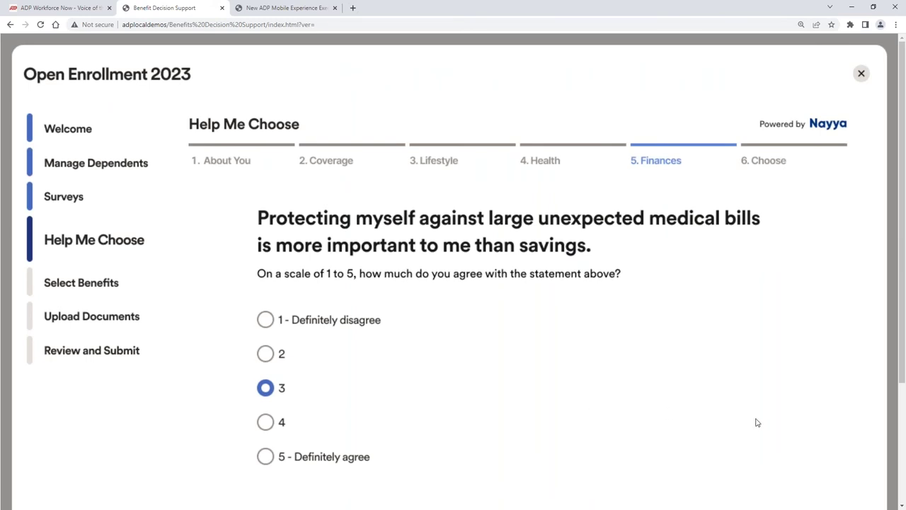
Step: Accept rating 3 for protection against unexpected medical bills and Own as the housing situation
scroll(796, 428, down, 2)
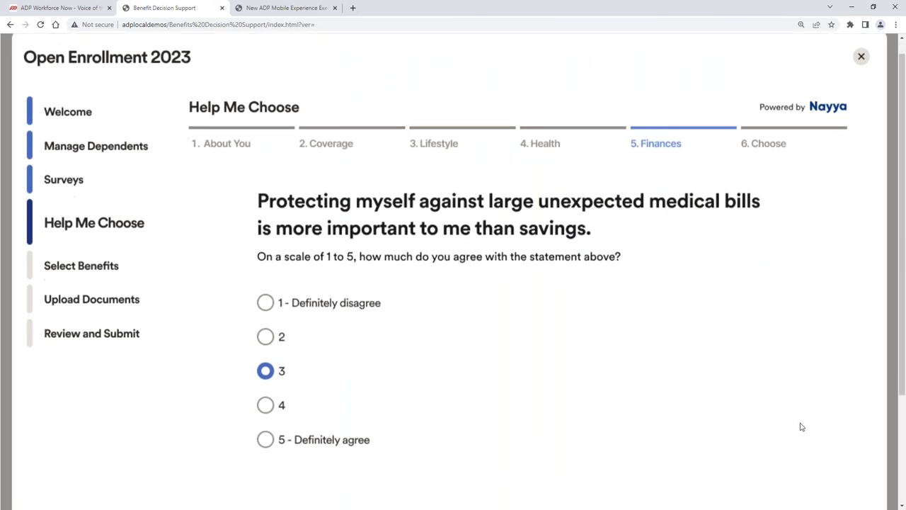
click(823, 496)
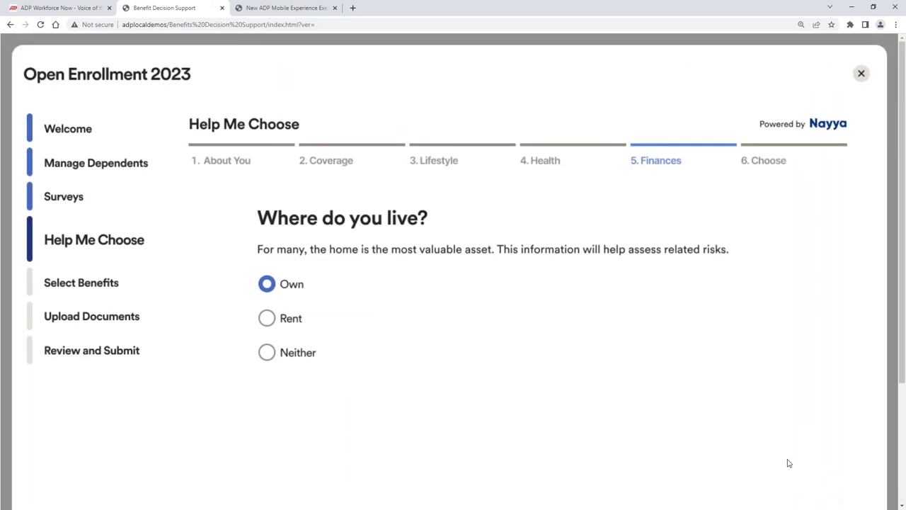
scroll(796, 371, down, 2)
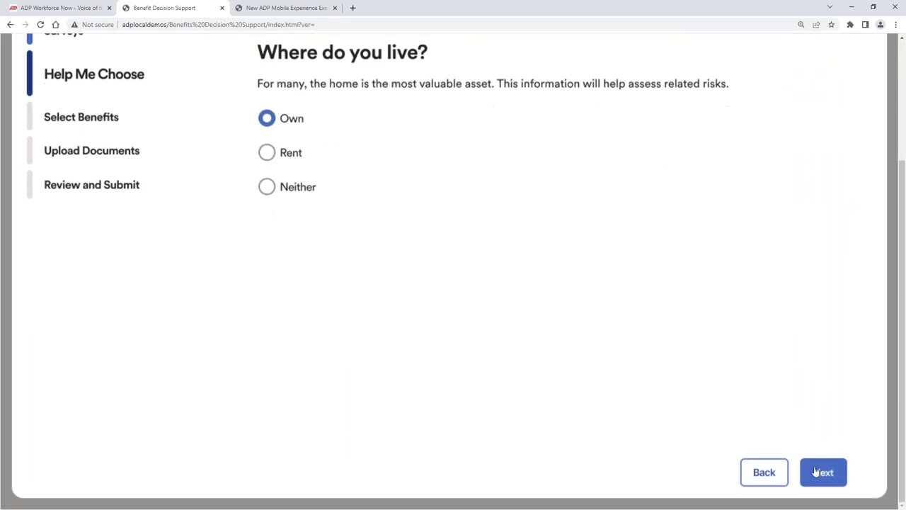
click(823, 474)
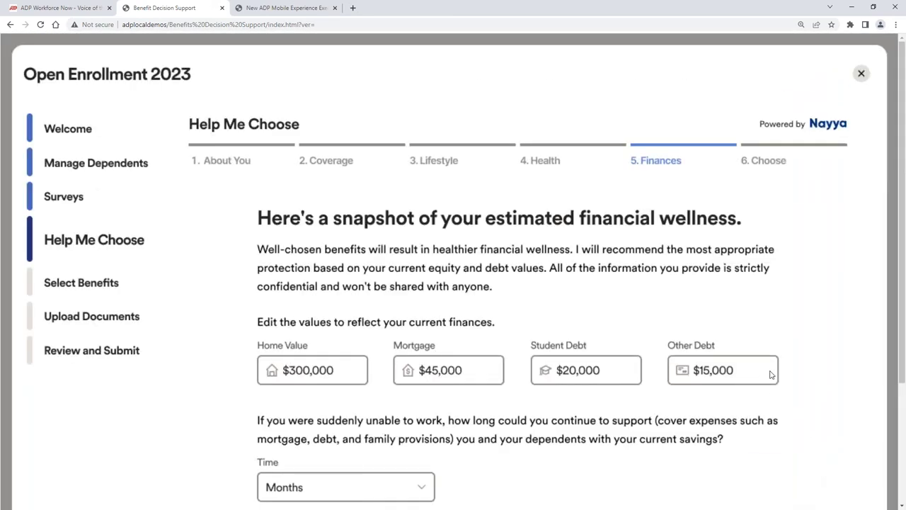
Step: Accept the prefilled financial wellness values with Months of savings support, and keep "I have savings" for the Rainy Day Fund
scroll(789, 371, down, 2)
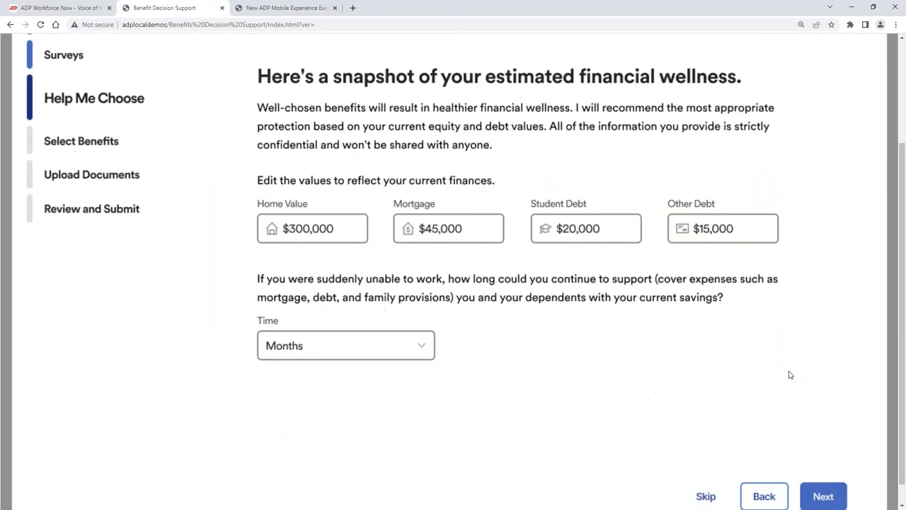
click(824, 498)
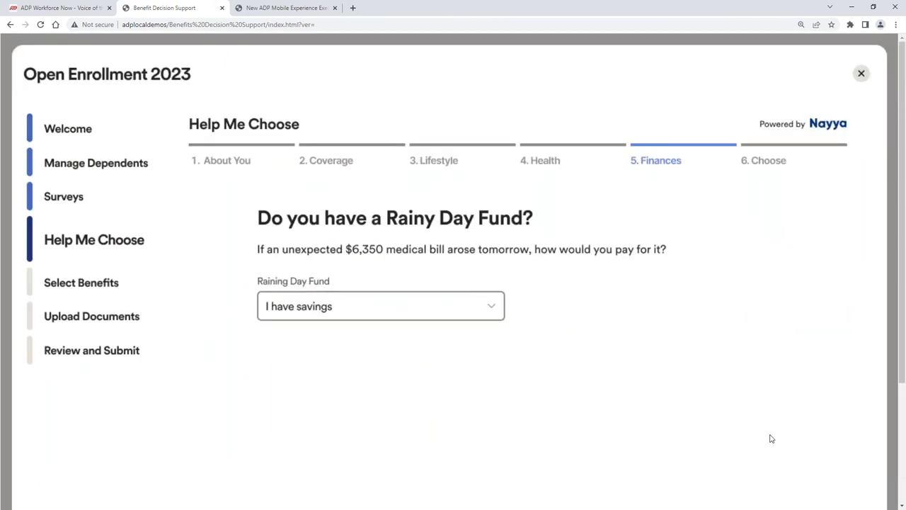
scroll(761, 412, down, 2)
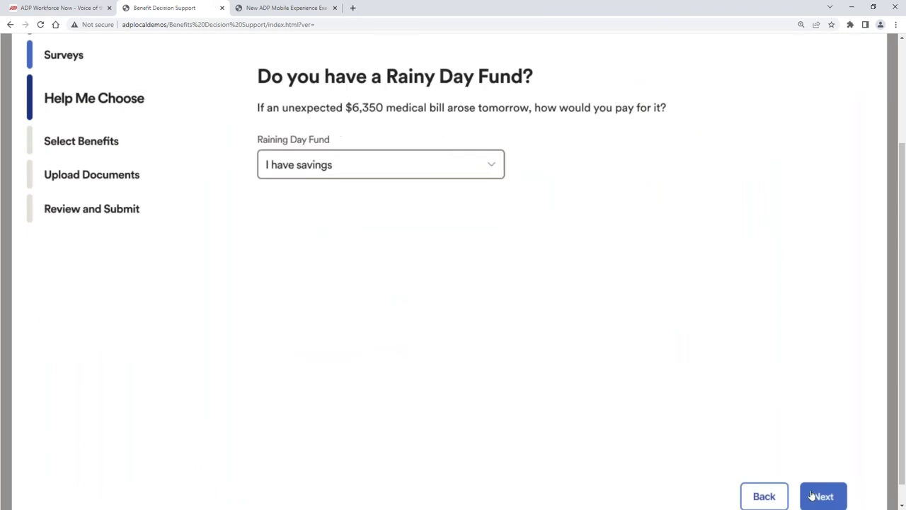
click(825, 504)
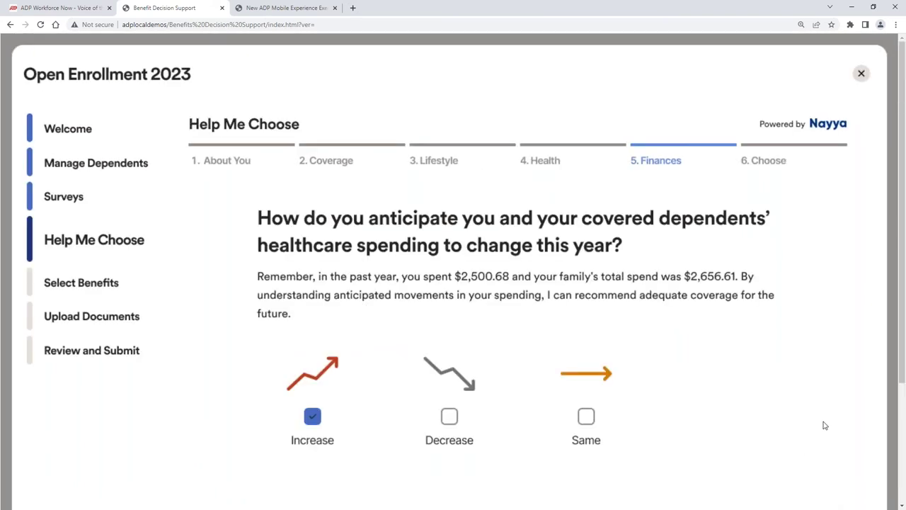
Step: Finish the Finances section, keeping Increase for expected healthcare spending and Having a baby as a possible event this year
scroll(823, 424, down, 3)
click(836, 480)
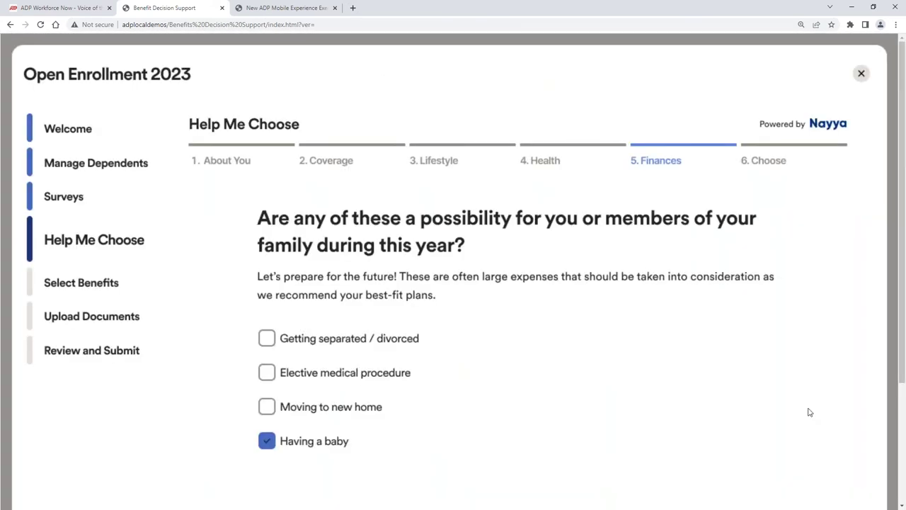
scroll(809, 415, down, 1)
scroll(809, 415, down, 2)
click(828, 499)
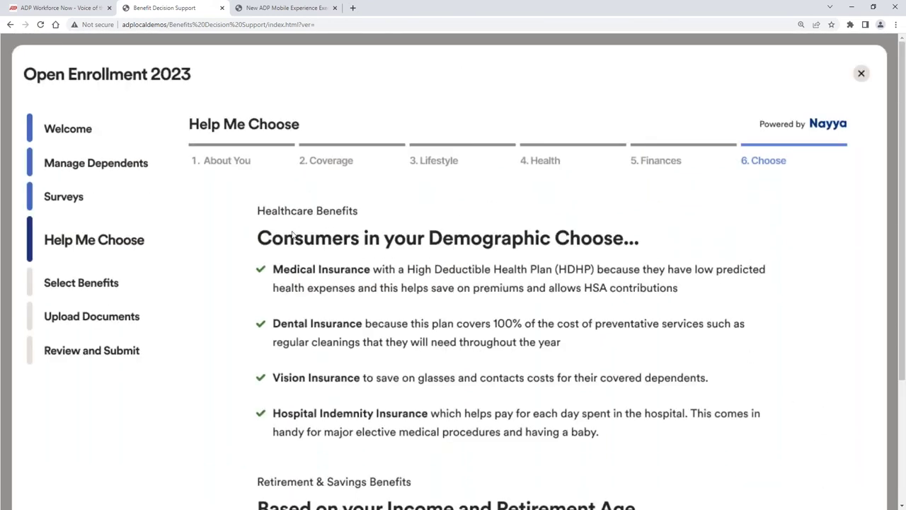
Step: Review the demographic-based healthcare and retirement benefit suggestions and continue to the recommended Benefits Bundle
scroll(493, 256, down, 1)
scroll(493, 256, down, 2)
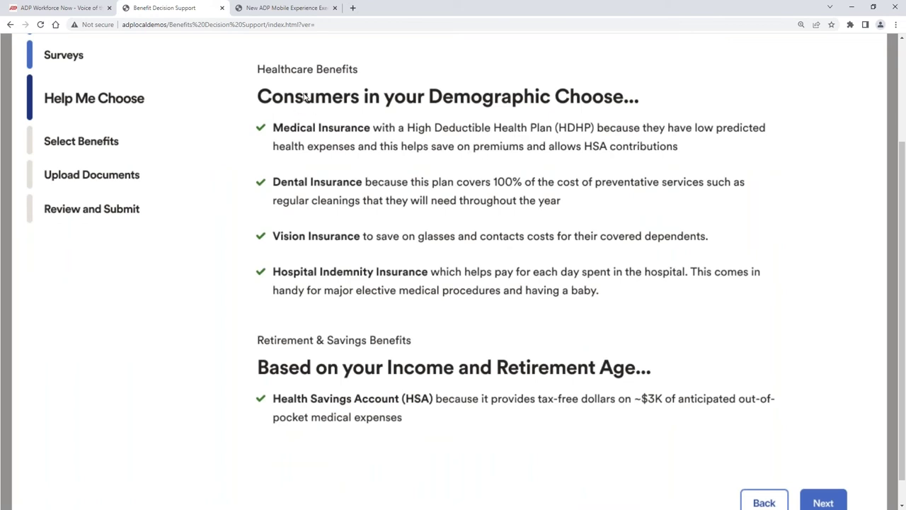
click(823, 503)
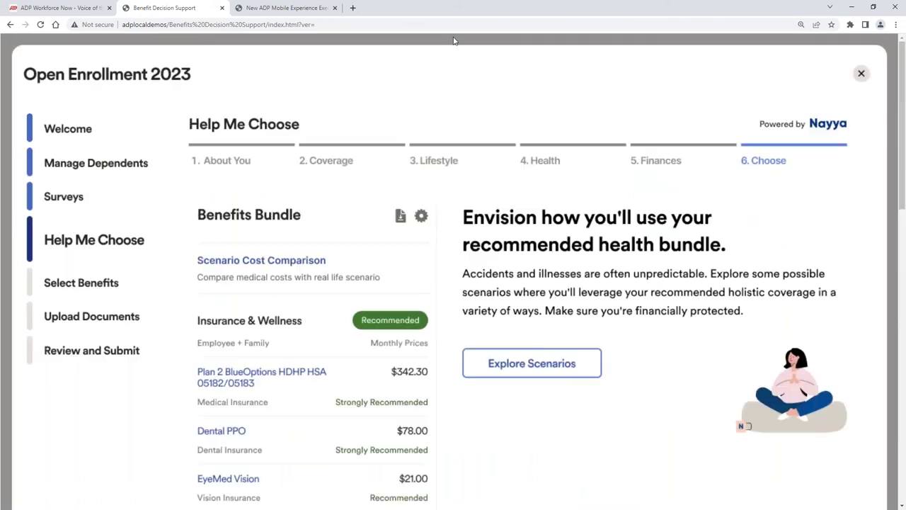
Step: Open the recommended Plan 2 BlueOptions HDHP HSA medical plan and review its recommendation reasons, highlights and costs
scroll(393, 252, down, 2)
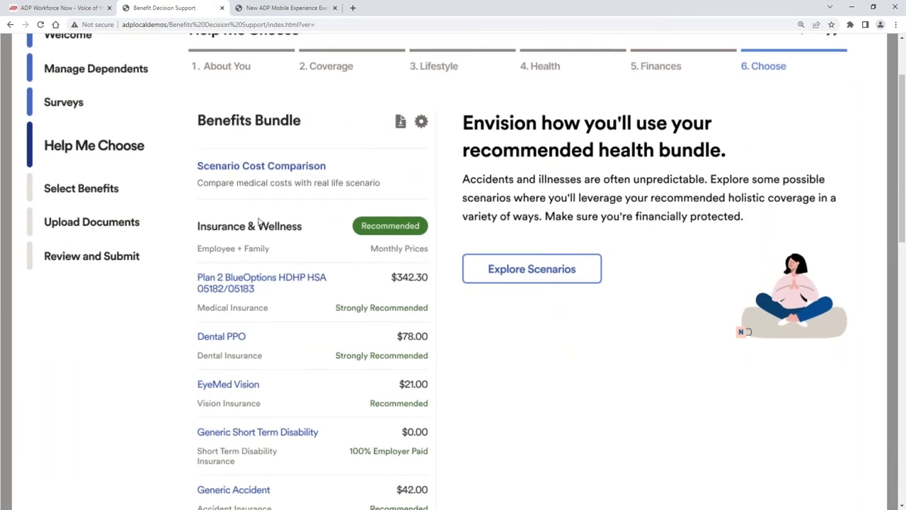
click(339, 272)
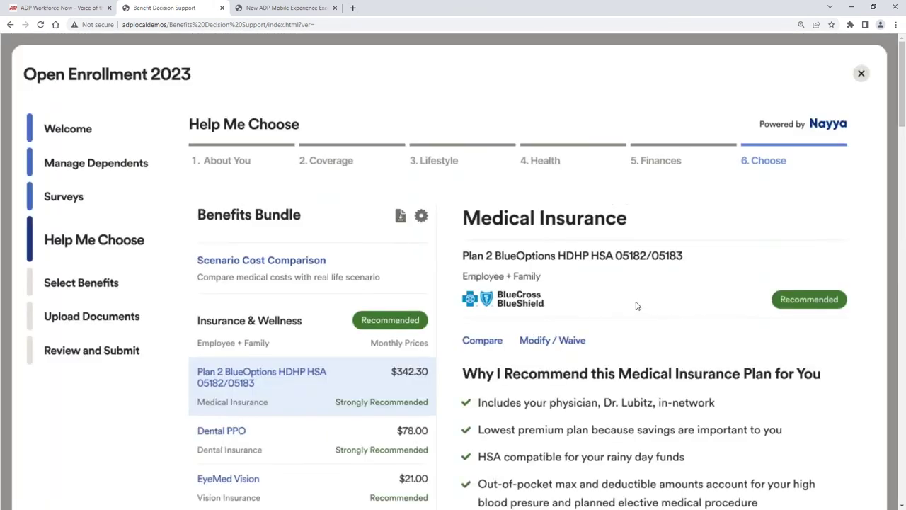
scroll(623, 310, down, 3)
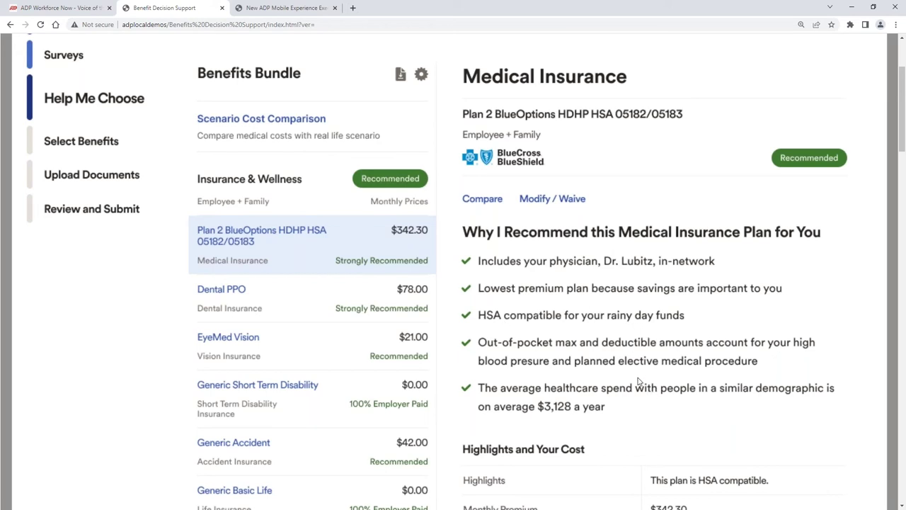
scroll(637, 381, down, 5)
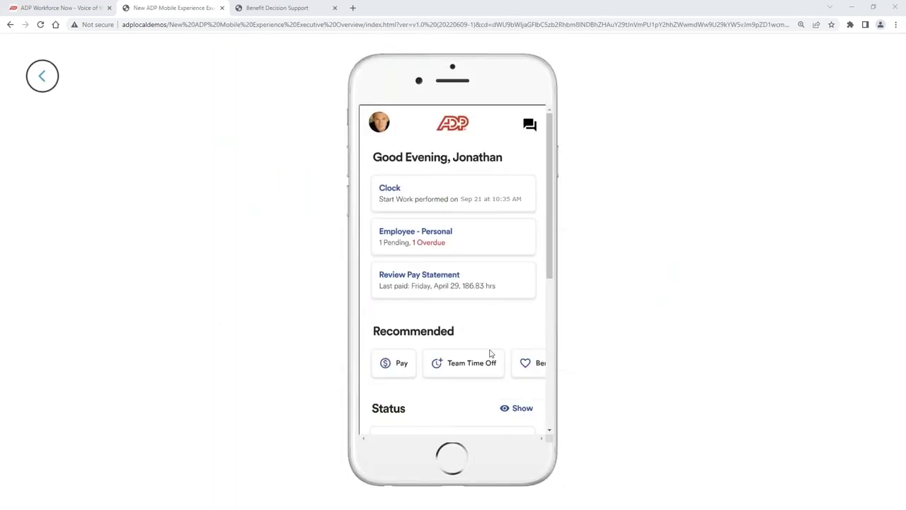
Step: Open Benefits from the mobile app's full feature list, review the enrollment, current benefits and life change options, and return to the feature list
scroll(492, 350, down, 5)
click(521, 421)
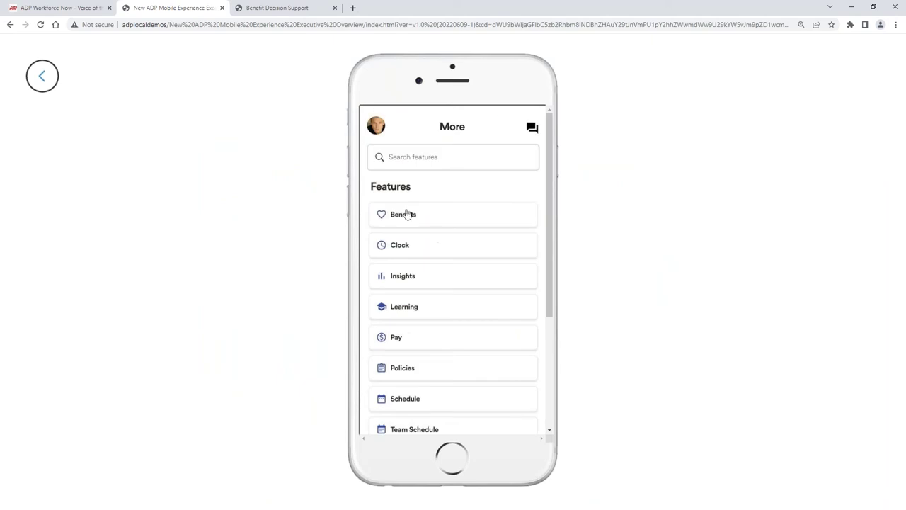
click(413, 217)
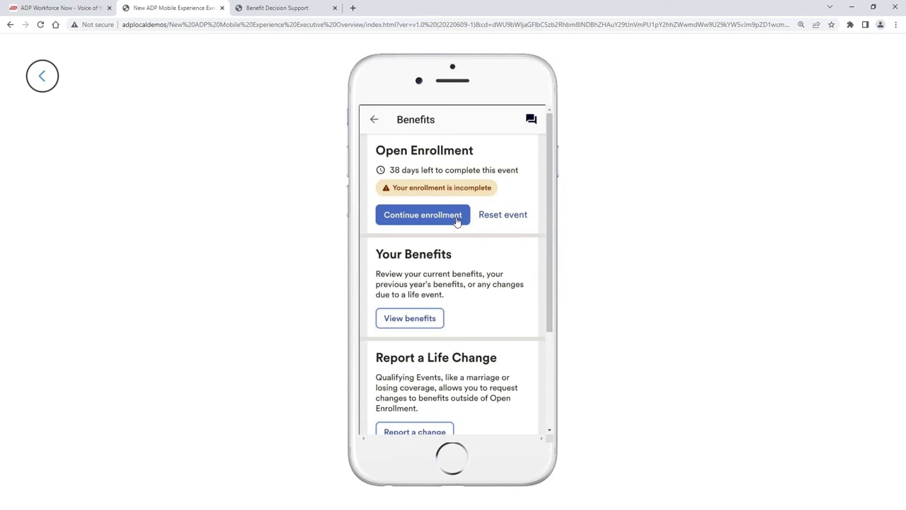
scroll(471, 262, down, 1)
scroll(471, 273, down, 2)
scroll(431, 278, up, 3)
click(372, 122)
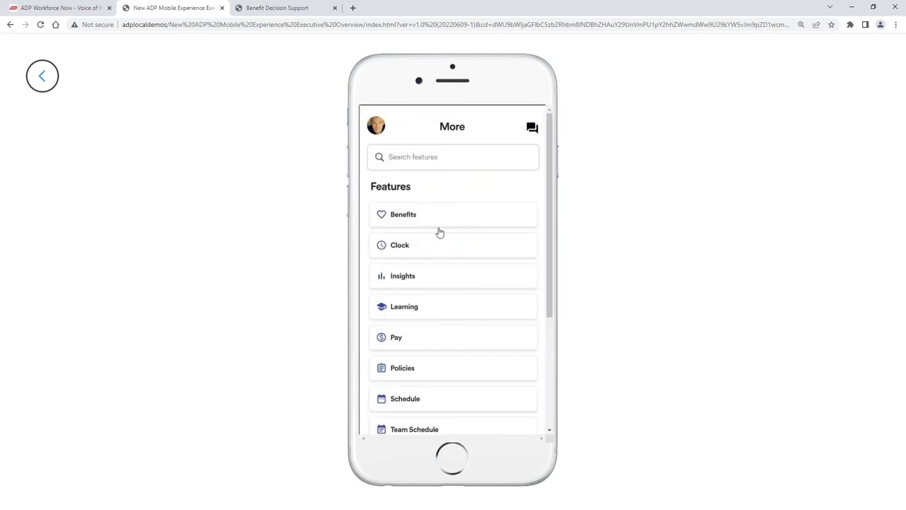
Step: Return to the mobile home screen, look through its cards and status sections, and open the To Do tasks
scroll(457, 307, down, 3)
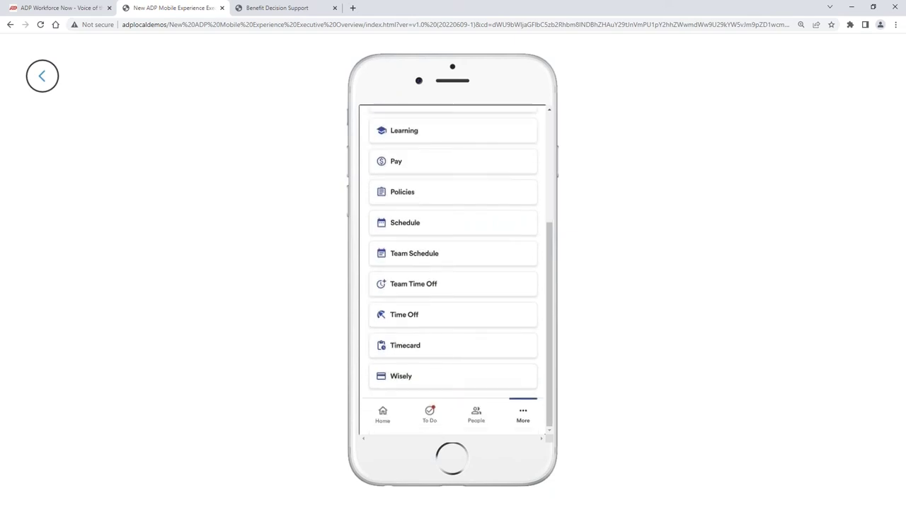
click(376, 420)
scroll(475, 354, up, 2)
scroll(494, 314, up, 1)
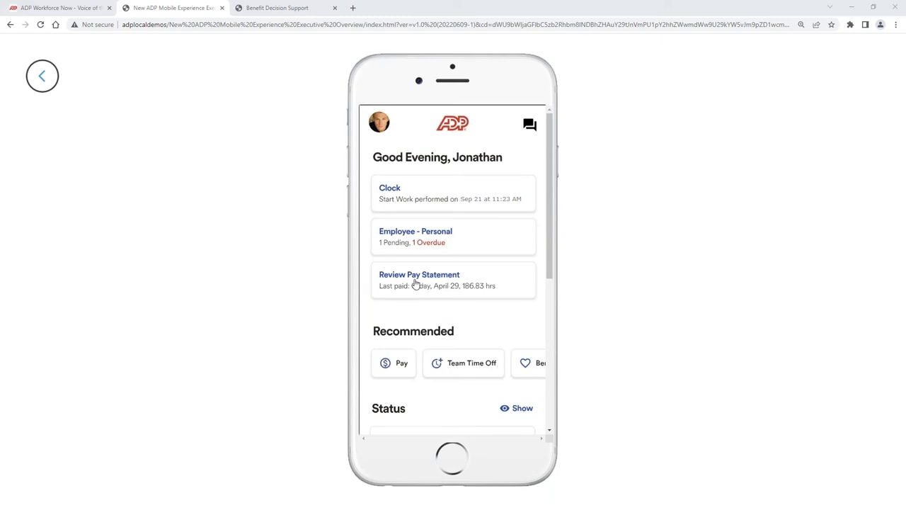
scroll(421, 290, down, 4)
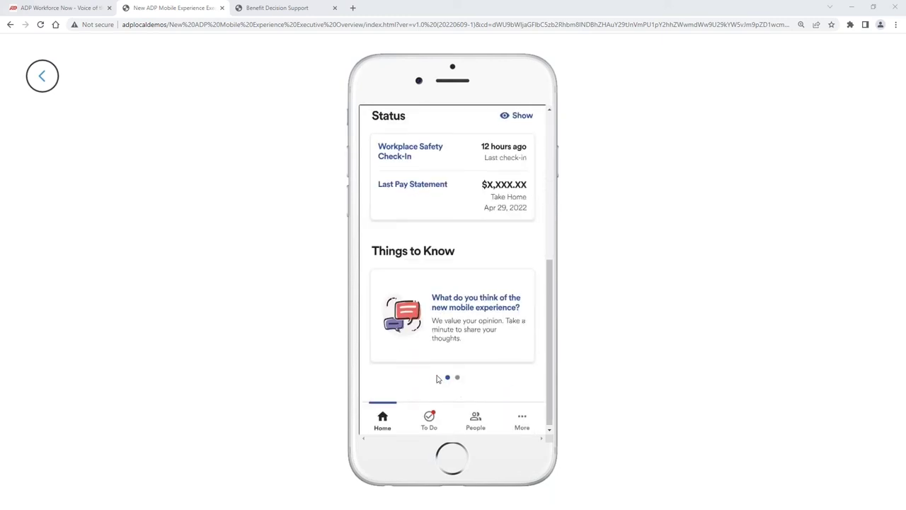
click(430, 423)
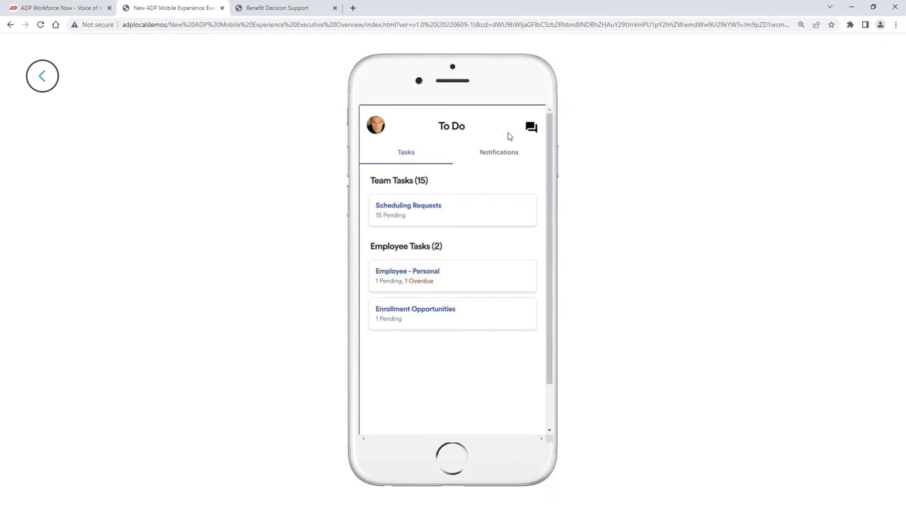
Step: Ask the A.V.A. virtual assistant "I need to request time off" and choose Vacation - V as the time off type
click(533, 130)
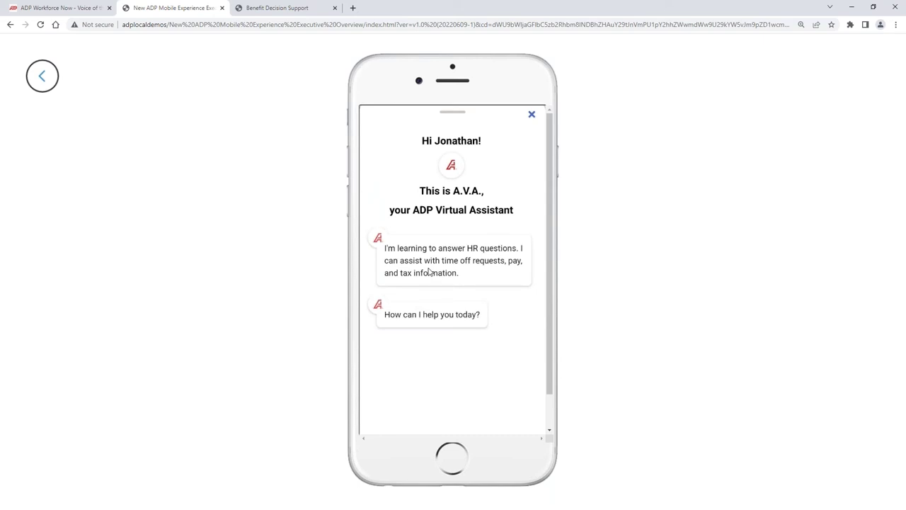
click(447, 423)
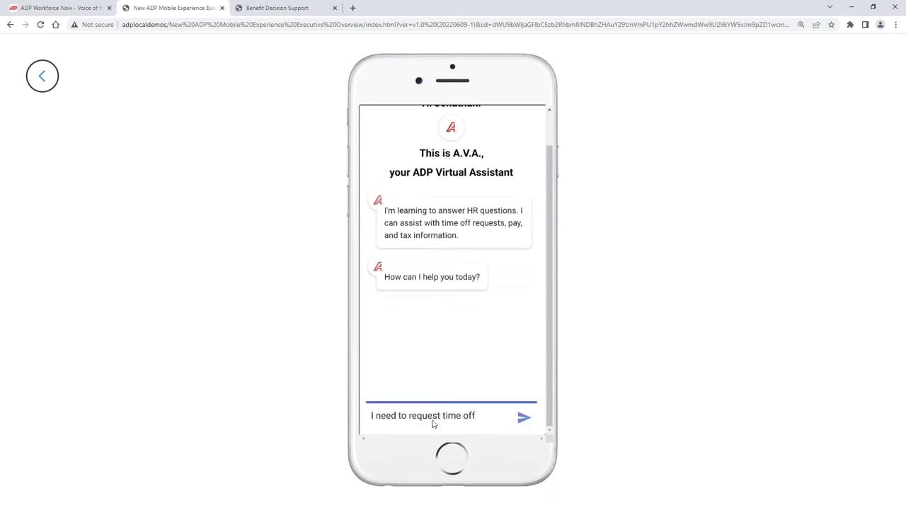
click(524, 421)
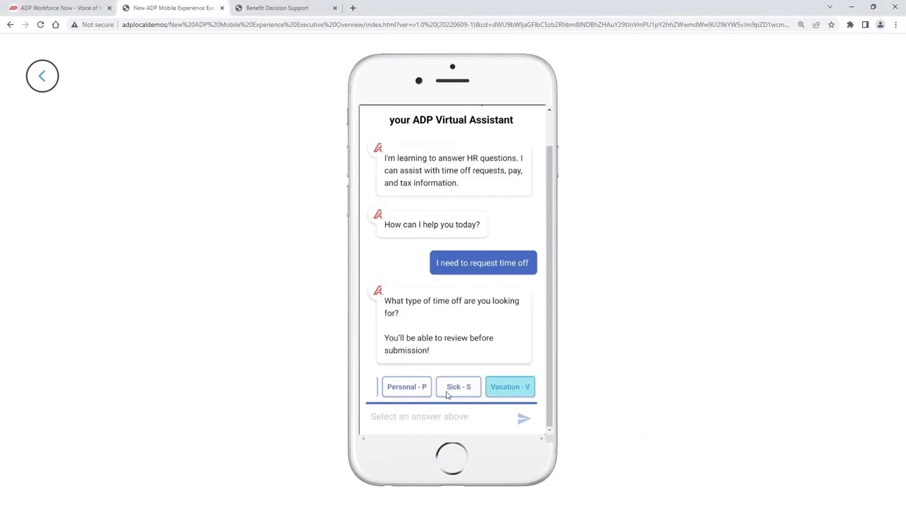
click(512, 398)
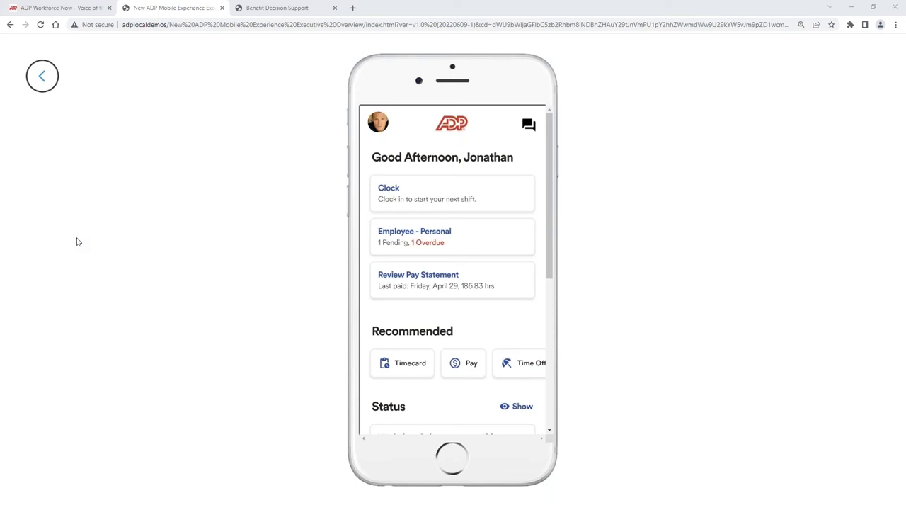
Step: Switch to ADP Workforce Now and open Benchmarks in the analytics dashboards
key(ctrl+shift+Tab)
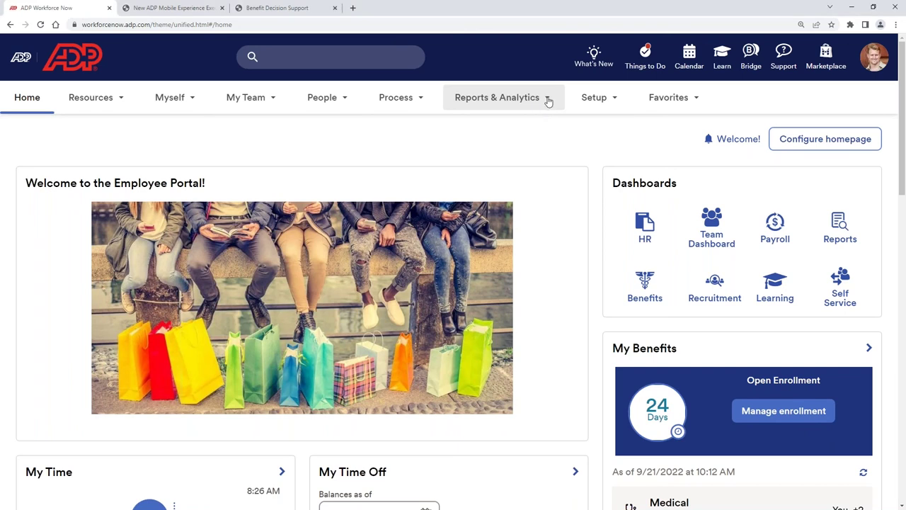
click(542, 99)
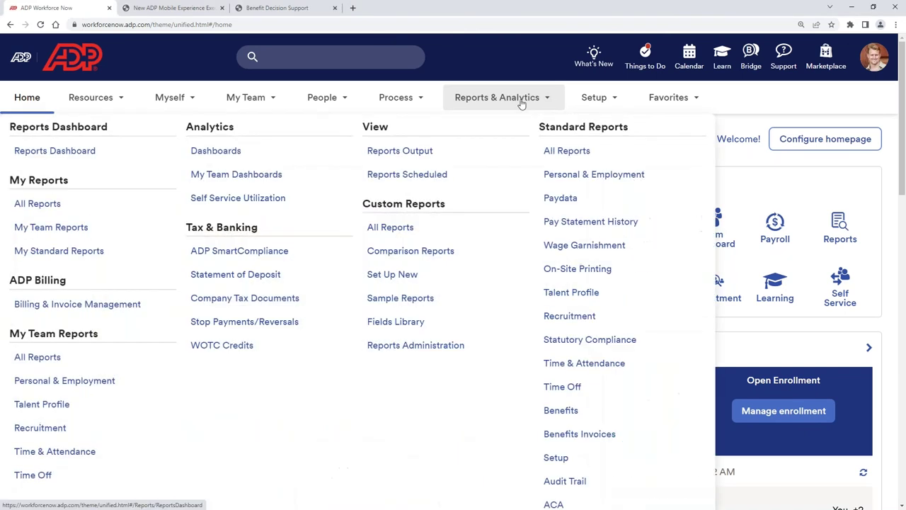
click(228, 152)
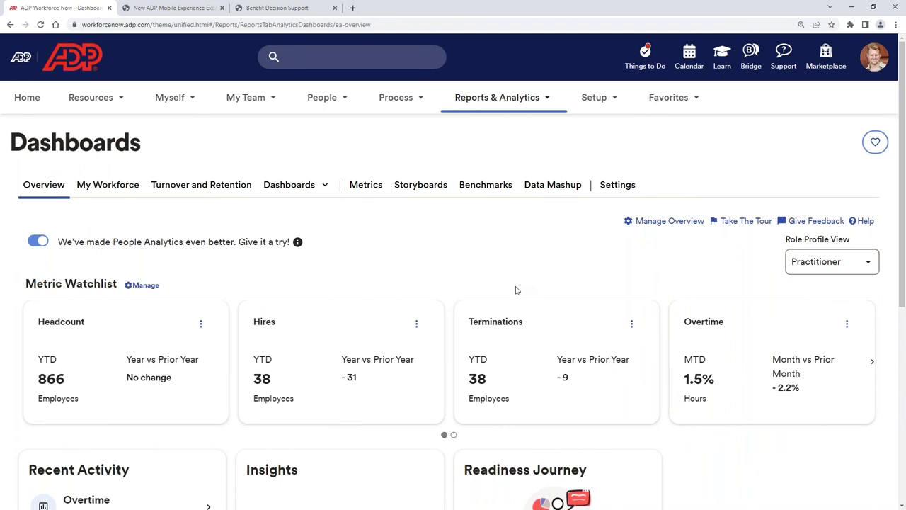
click(480, 188)
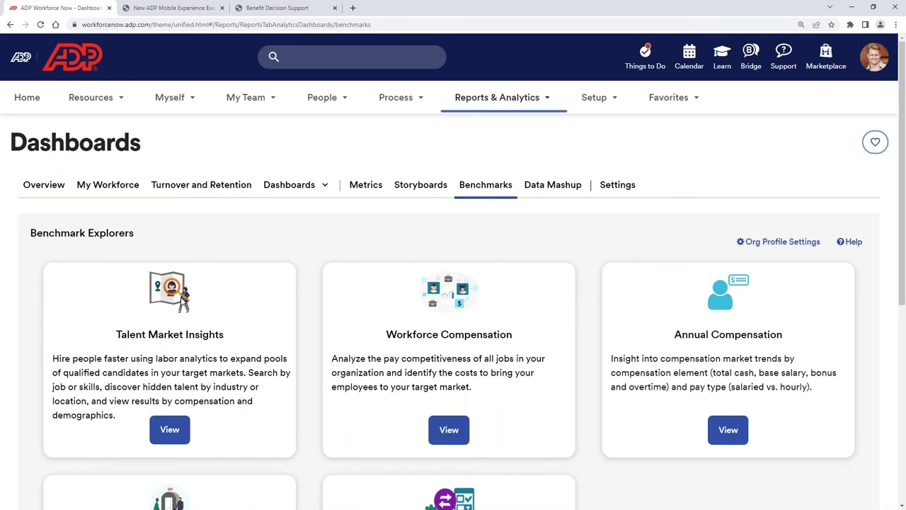
Step: View the Talent Market Insights benchmark explorer and rerun the saved IT Manager search
click(178, 430)
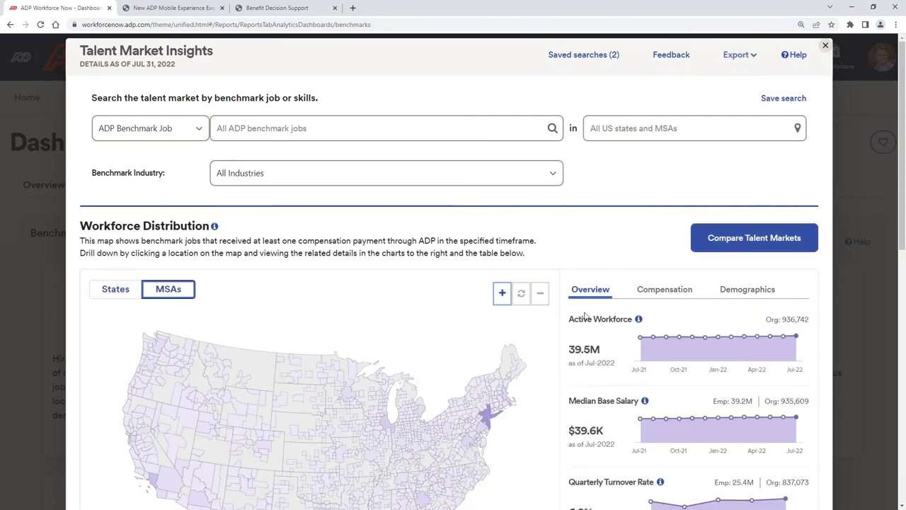
click(585, 56)
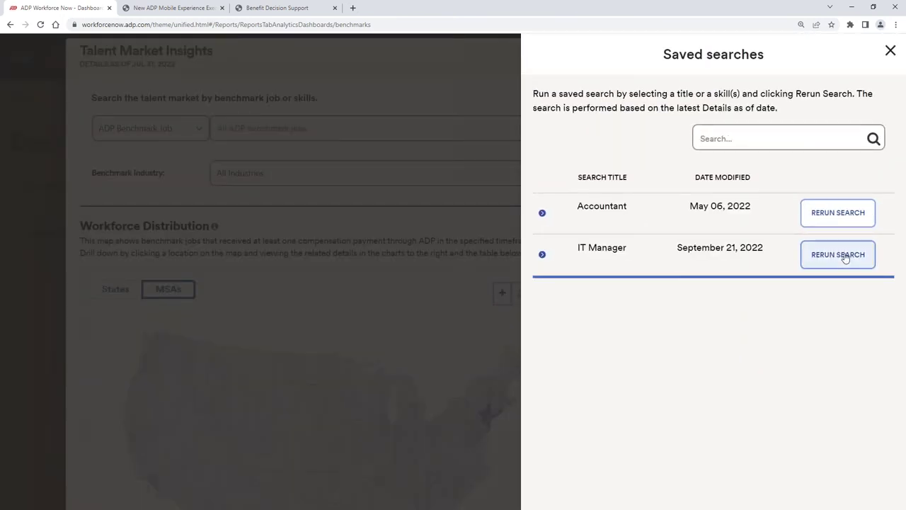
click(844, 256)
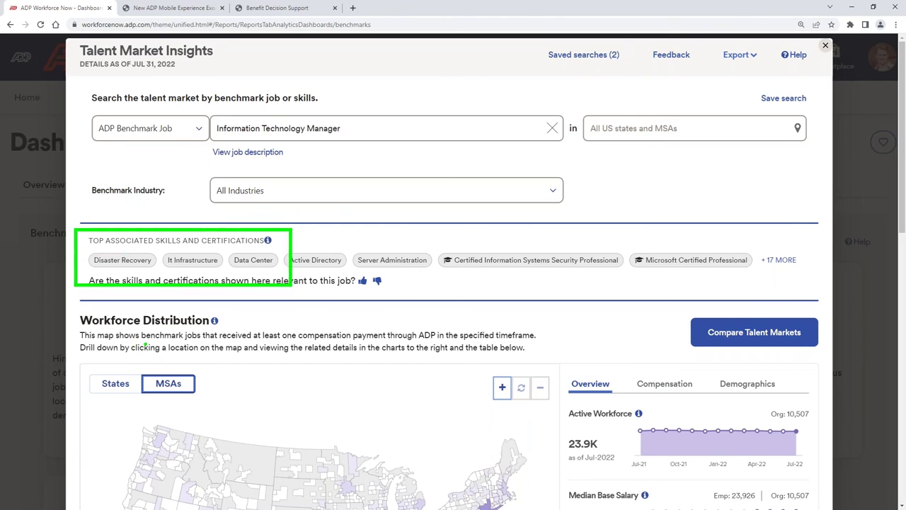
Step: Review the Information Technology Manager workforce distribution map, overview metrics and location comparison table
scroll(525, 308, down, 2)
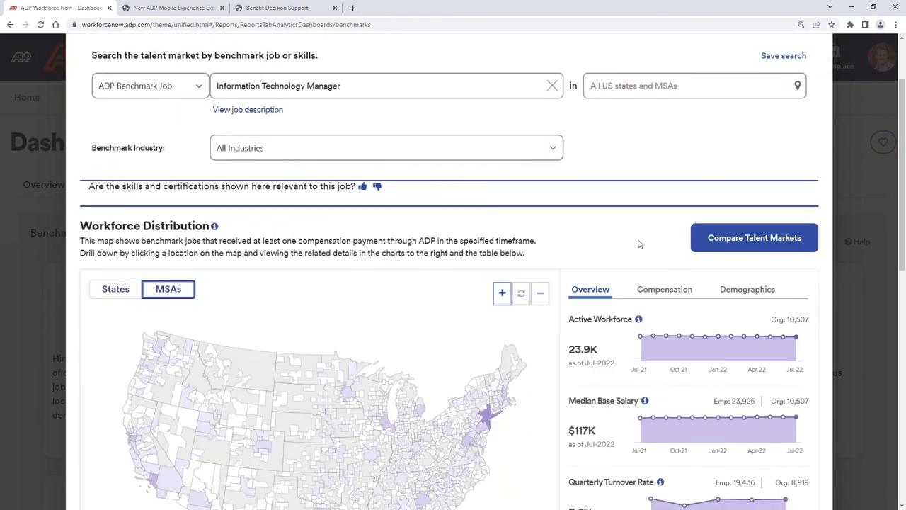
scroll(638, 243, down, 1)
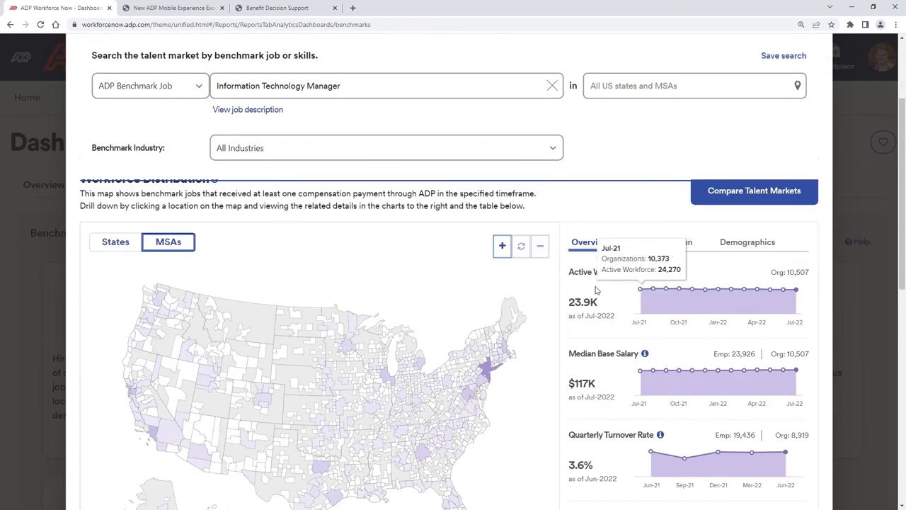
scroll(559, 329, down, 6)
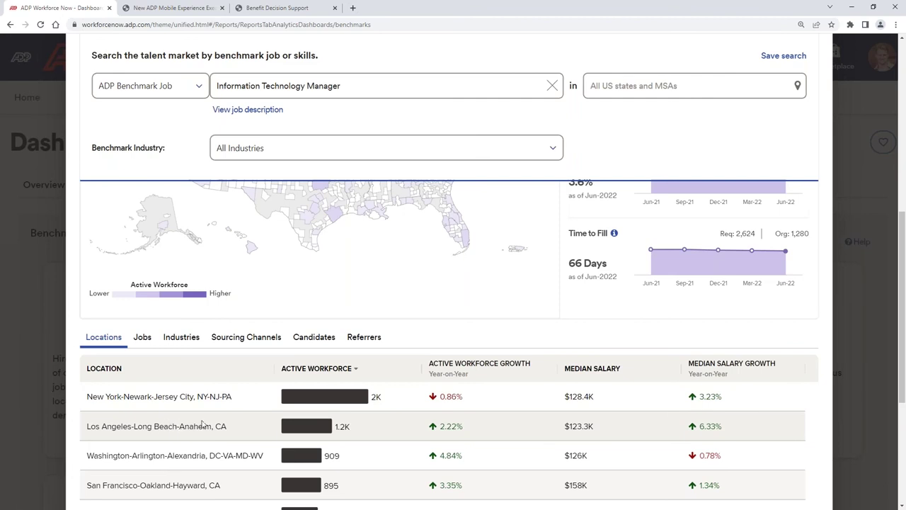
scroll(205, 418, down, 3)
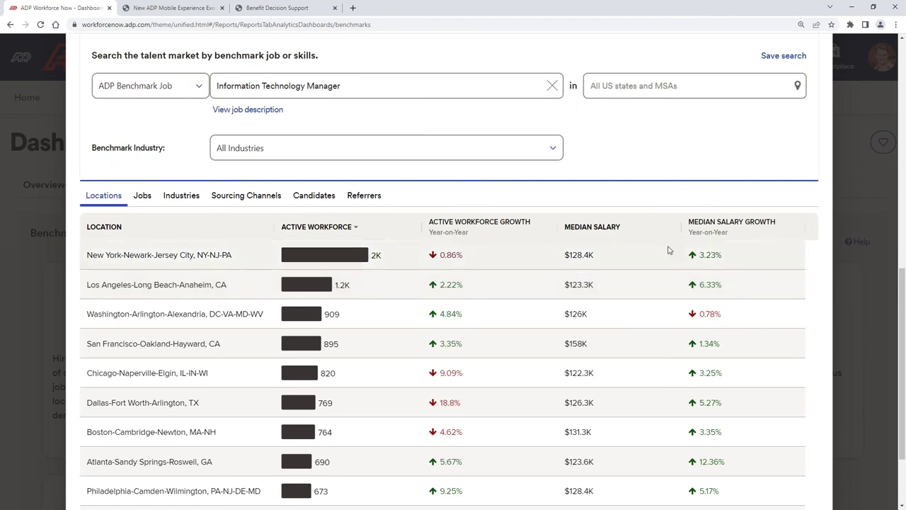
scroll(669, 251, up, 3)
scroll(694, 264, up, 4)
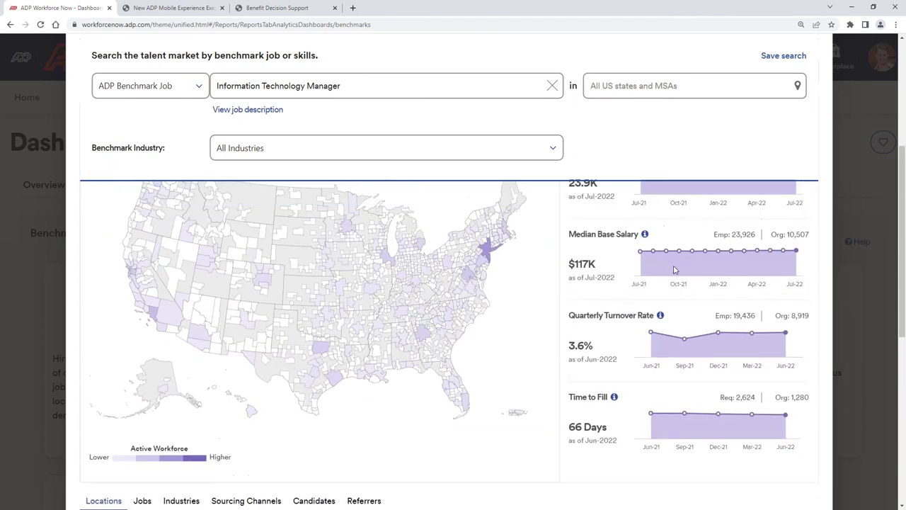
Step: Show the Compensation metrics for the job and inspect the Philadelphia-Camden-Wilmington area details on the workforce map
click(673, 243)
mouse_move(690, 304)
mouse_move(488, 369)
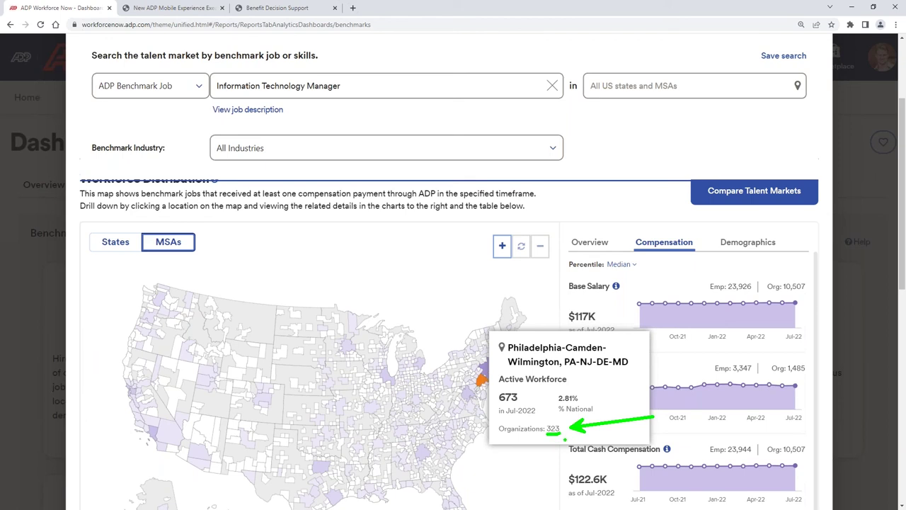
scroll(431, 311, up, 2)
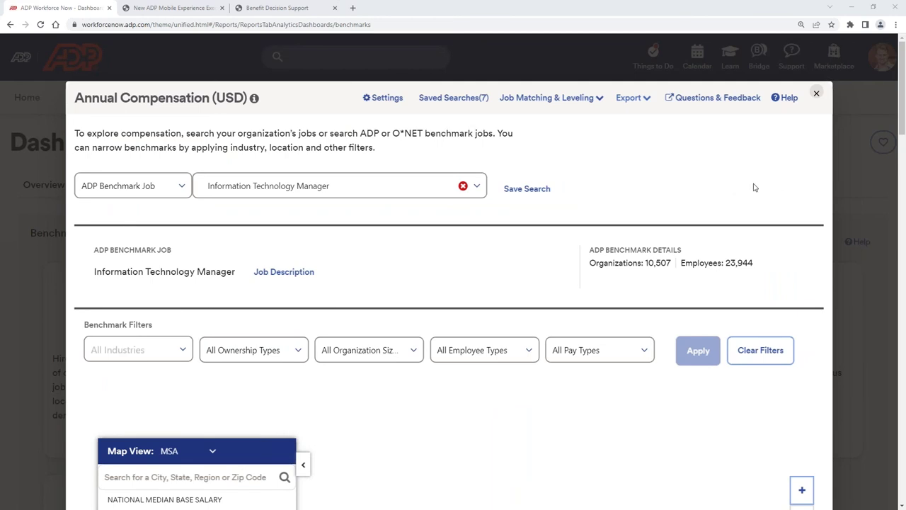
Step: Review the Annual Compensation benchmark for Information Technology Manager, clear the selected job and close the explorer
scroll(755, 185, down, 1)
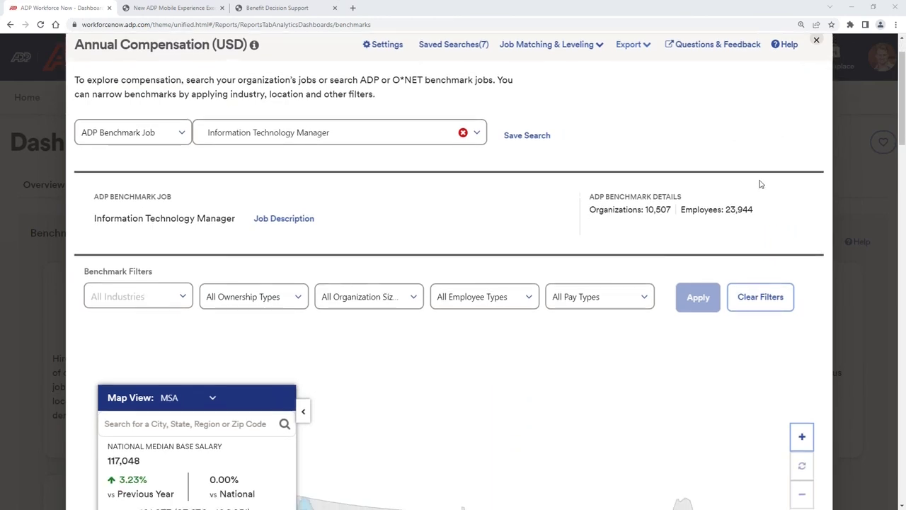
scroll(765, 173, down, 1)
scroll(582, 184, up, 2)
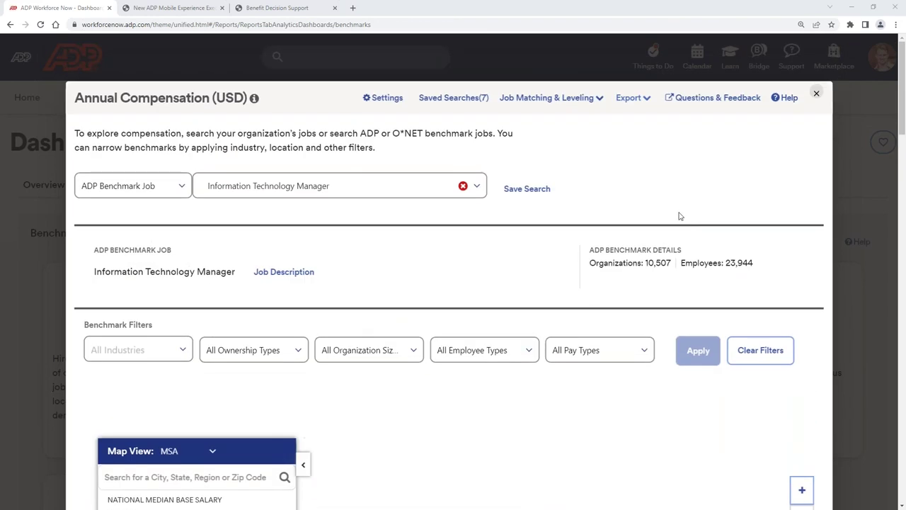
click(463, 187)
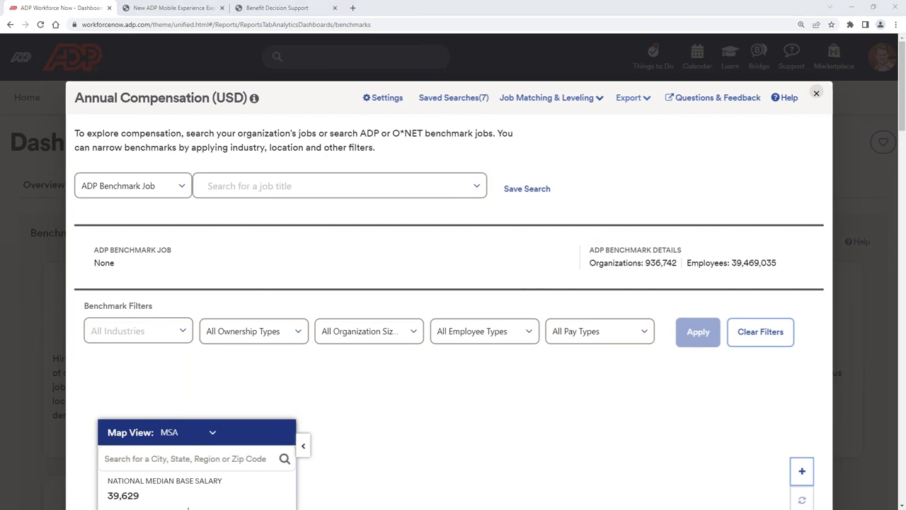
click(872, 154)
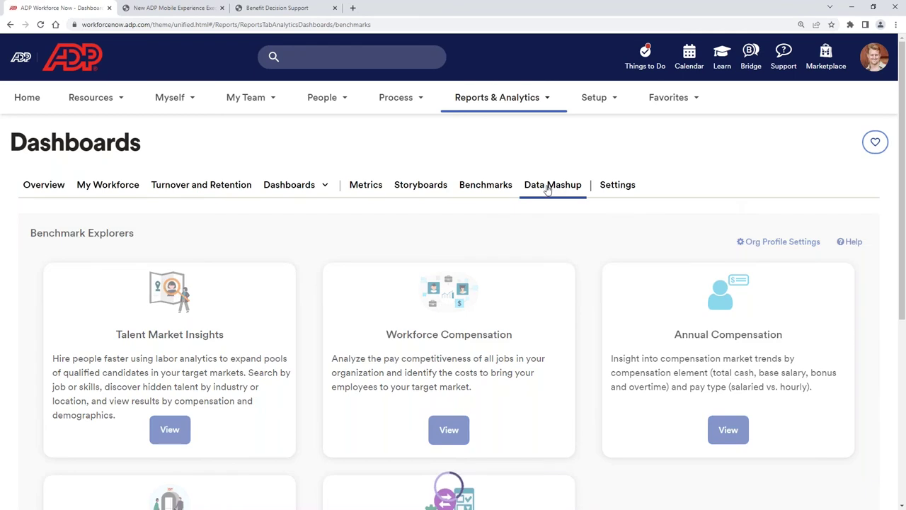
Step: Open Data Mashup and review the sales and budget data imports and the Tableau and Power BI export connectors
click(547, 186)
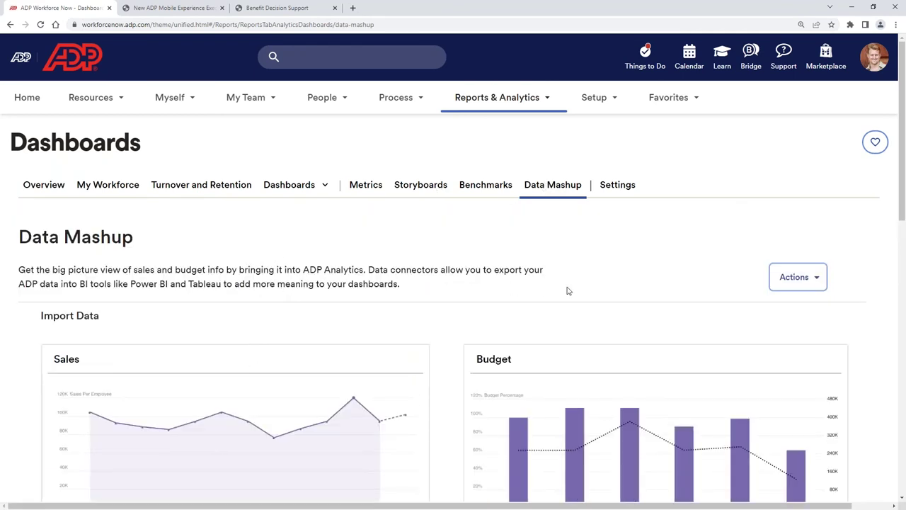
scroll(471, 255, down, 4)
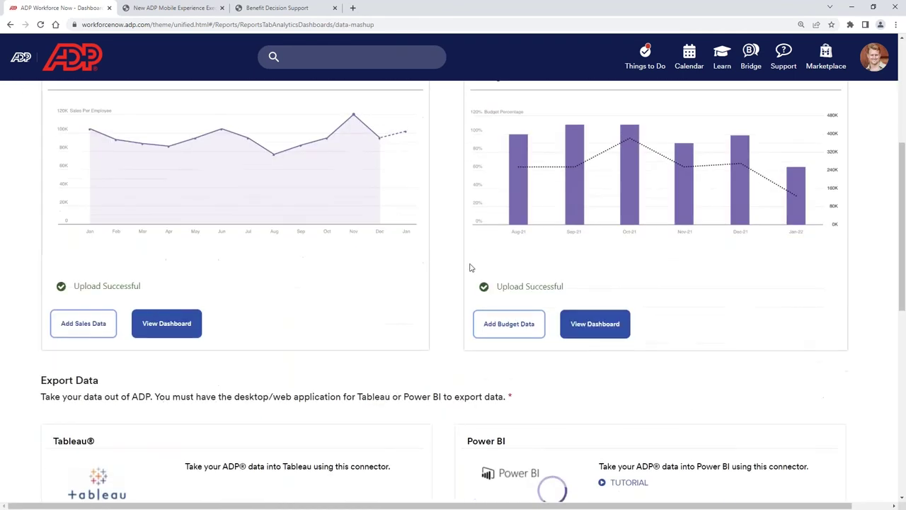
scroll(469, 268, down, 2)
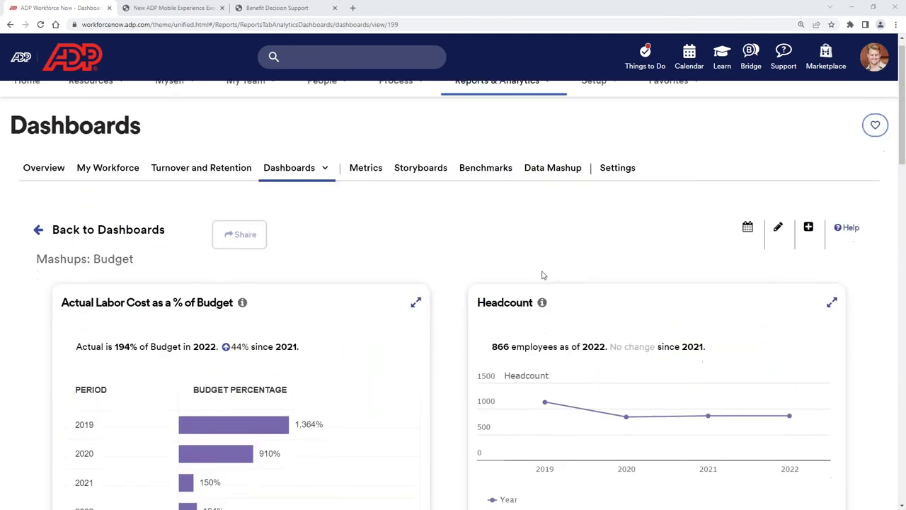
Step: Review the Budget mashup dashboard's labor cost, headcount and overtime charts, and examine the monthly Overtime metric with its Sales overlay
scroll(432, 299, down, 3)
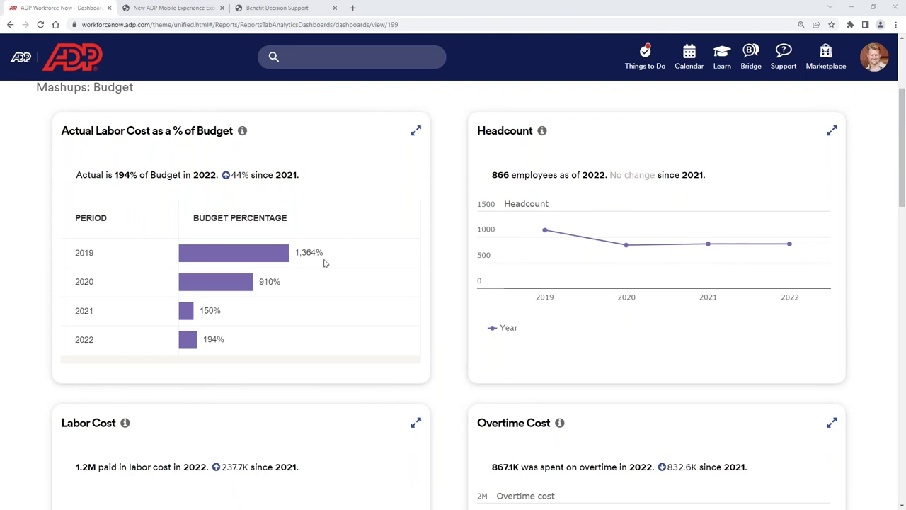
scroll(454, 344, down, 2)
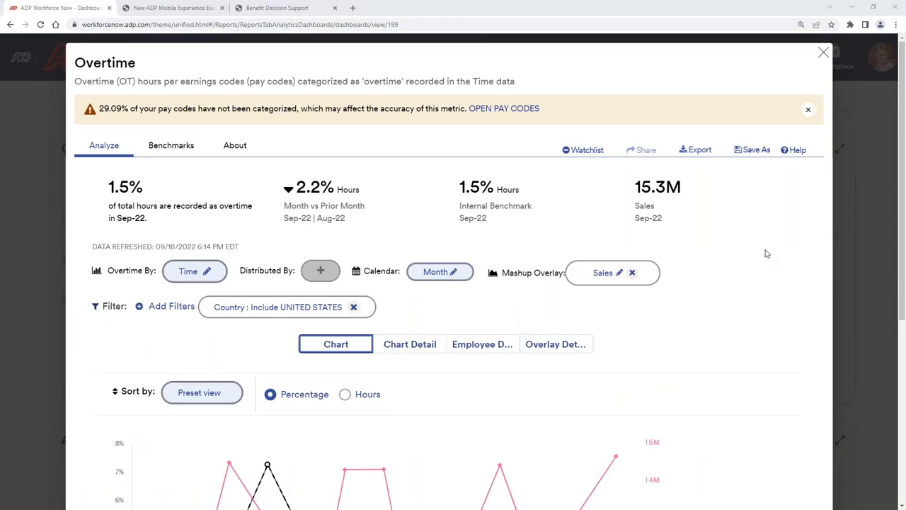
scroll(769, 239, down, 3)
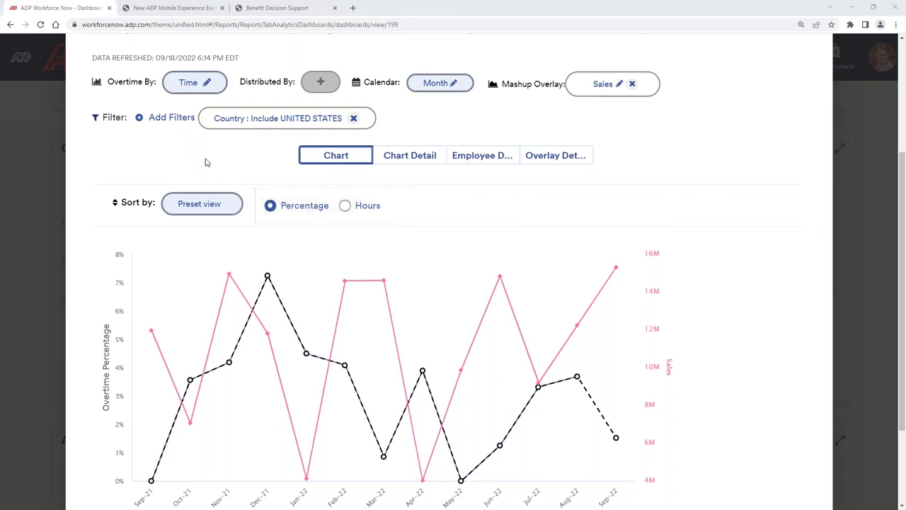
Step: Check the Sep-22 point on the monthly Overtime chart and break the metric down by Department instead of Time
mouse_move(493, 341)
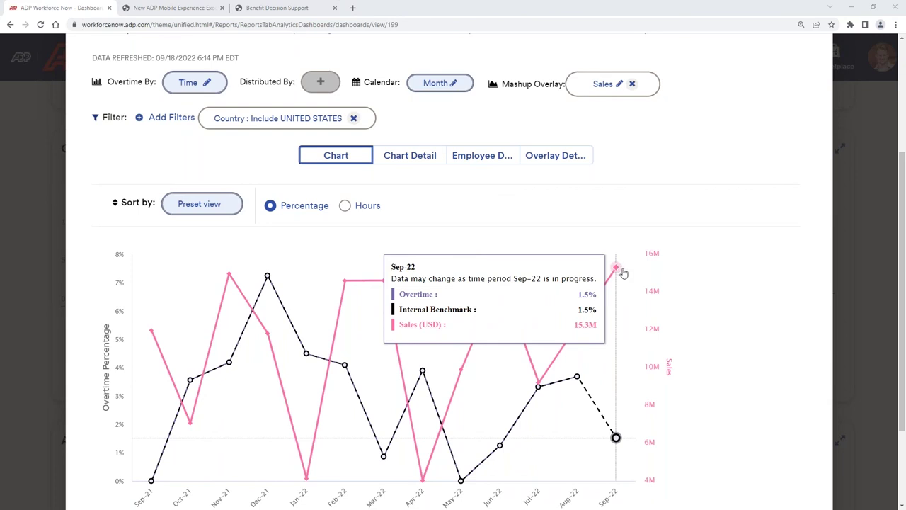
scroll(623, 265, up, 3)
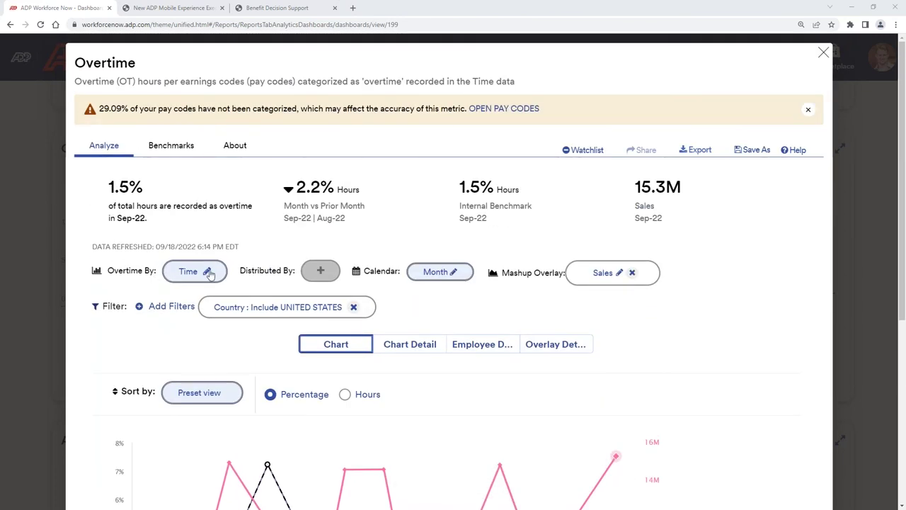
click(209, 271)
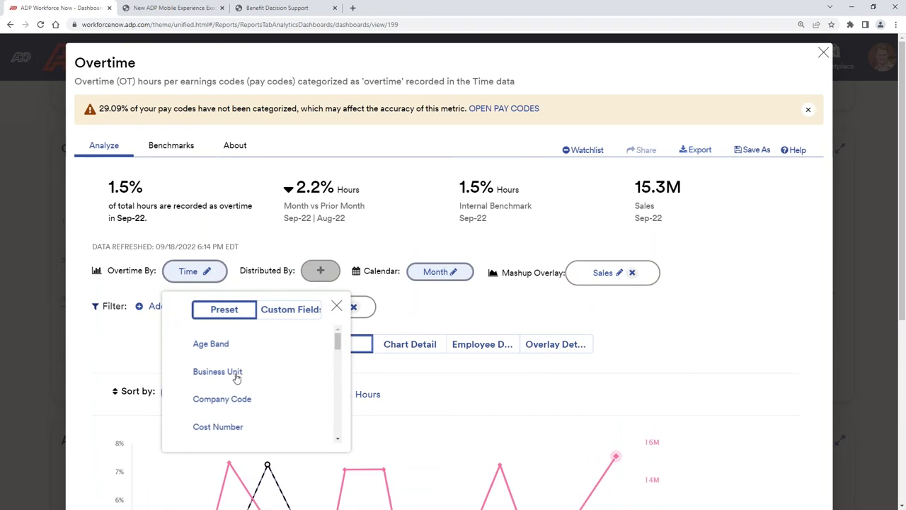
scroll(241, 376, down, 3)
scroll(241, 383, up, 3)
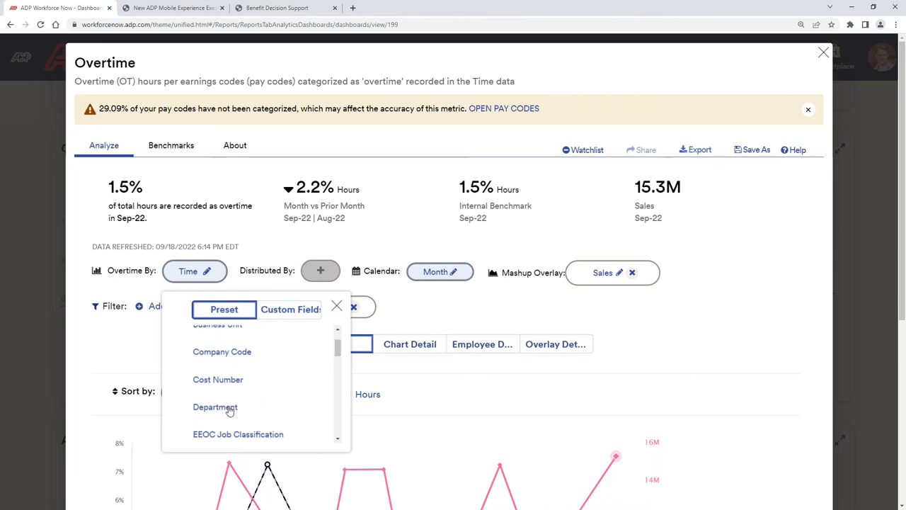
click(228, 407)
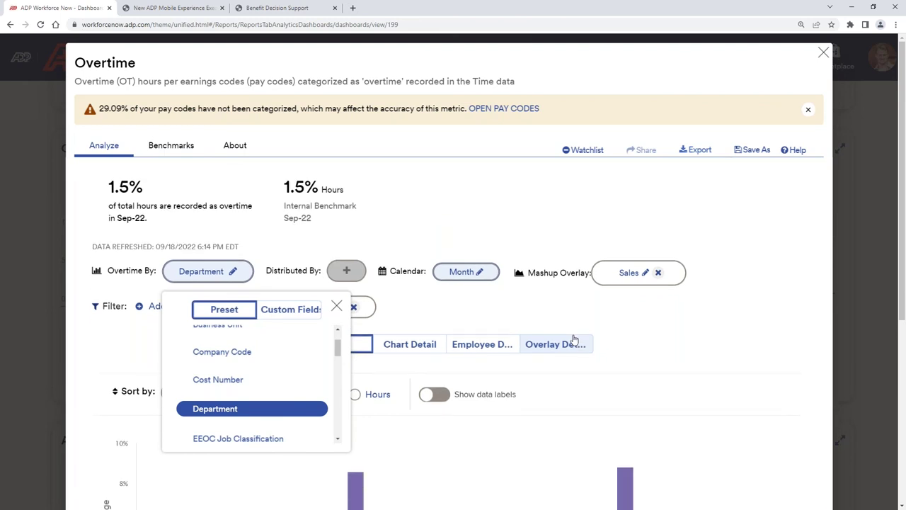
click(337, 306)
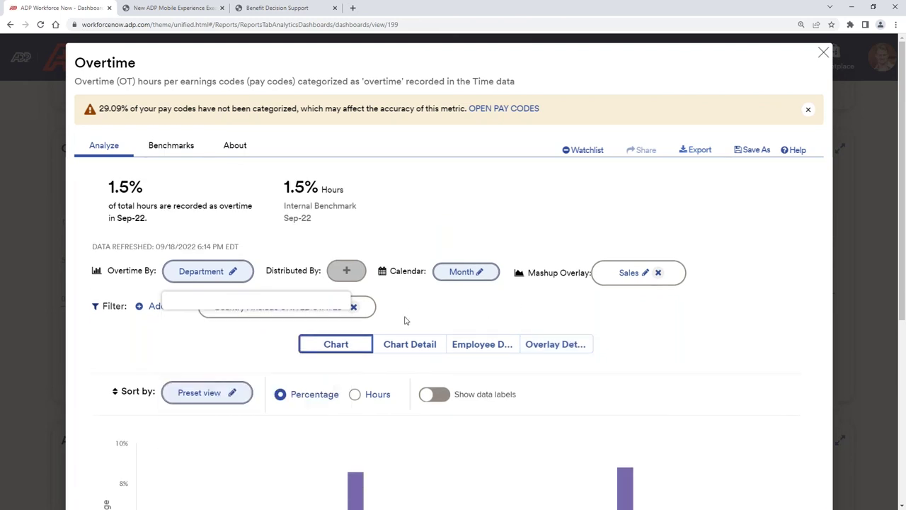
Step: Examine each department's overtime percentage against the internal benchmark in the chart, including Research & Development and Programs
scroll(672, 320, down, 2)
scroll(685, 322, down, 1)
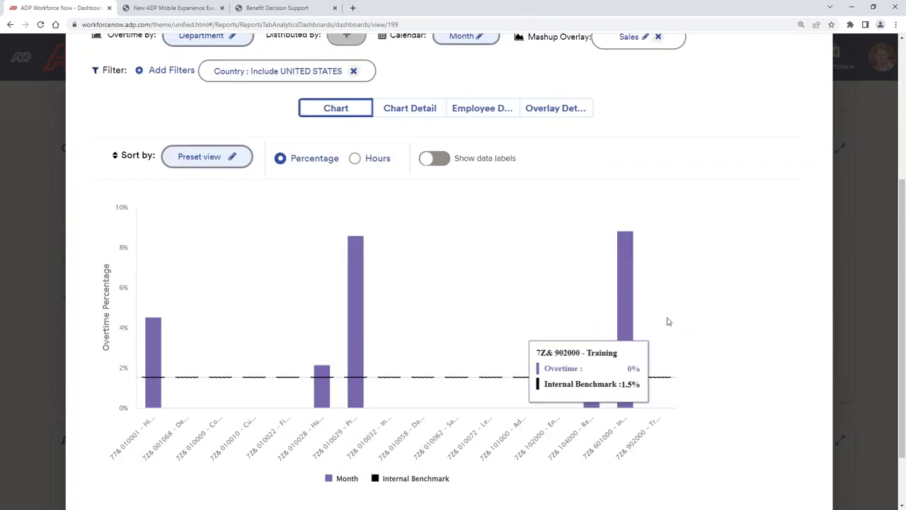
mouse_move(635, 293)
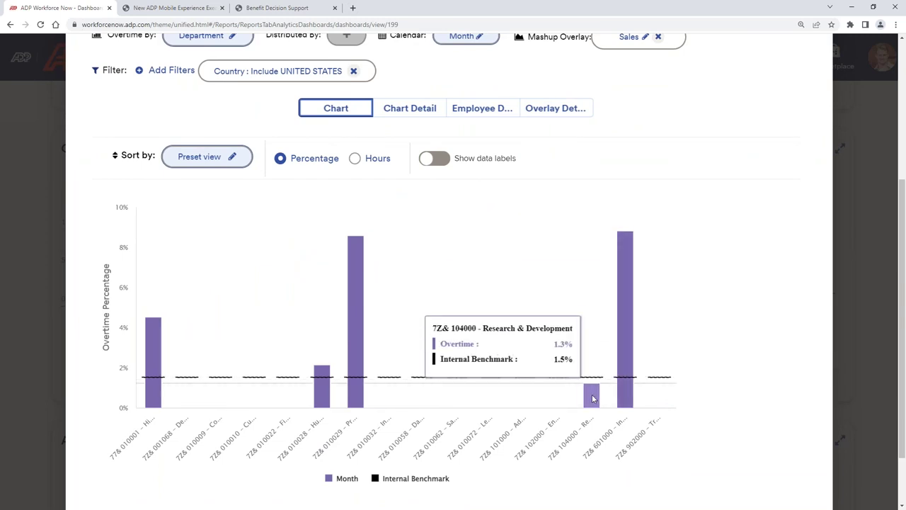
mouse_move(357, 309)
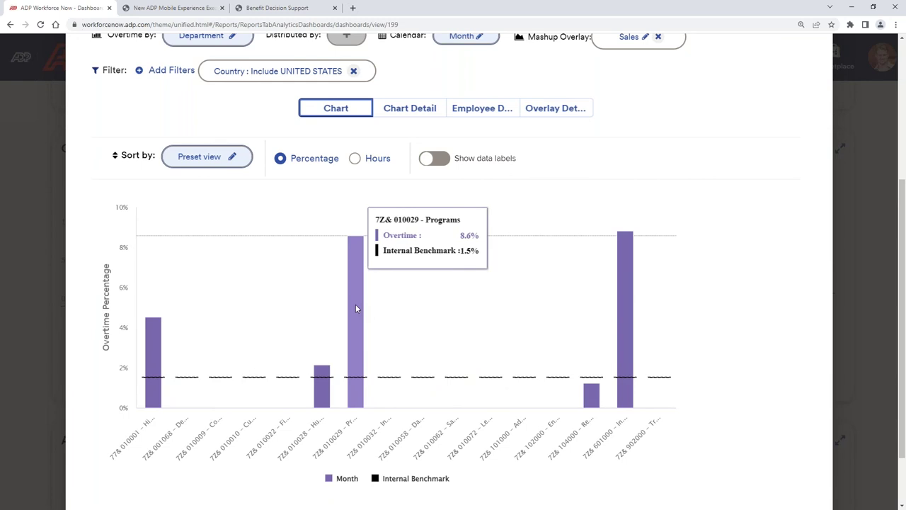
mouse_move(159, 359)
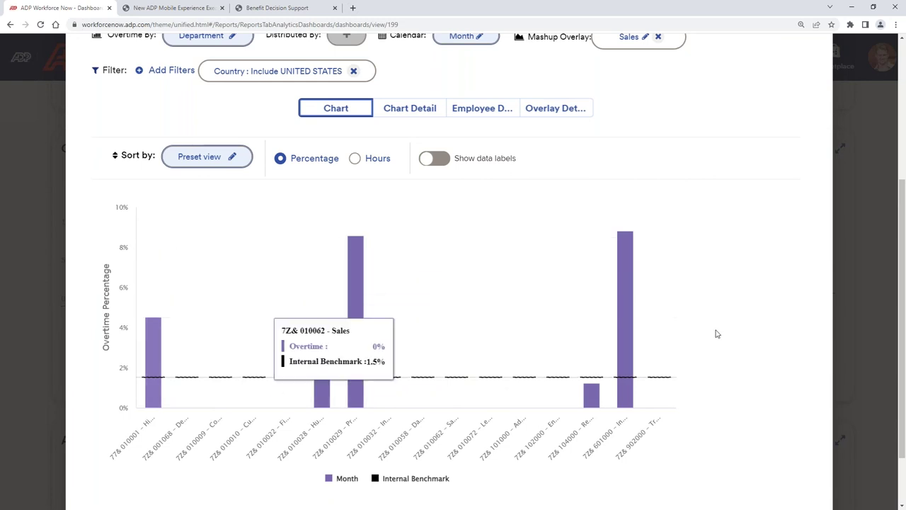
scroll(718, 333, up, 2)
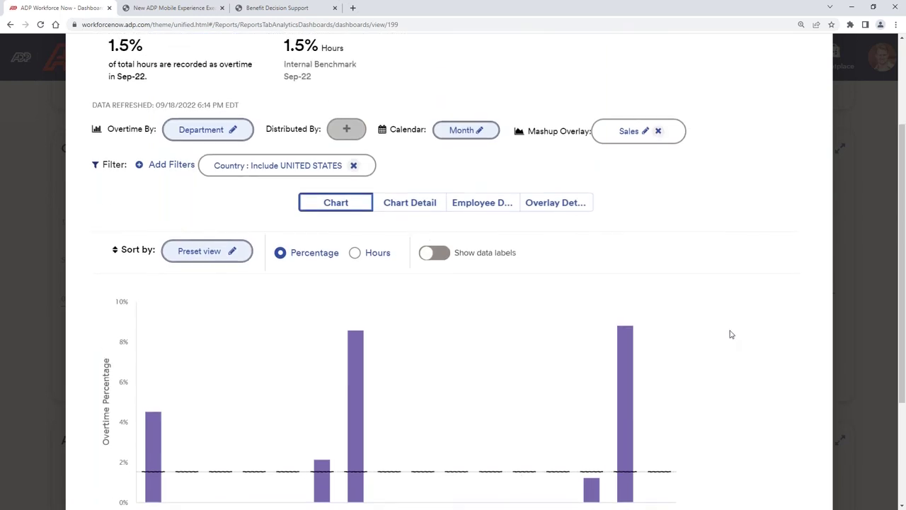
scroll(731, 334, up, 2)
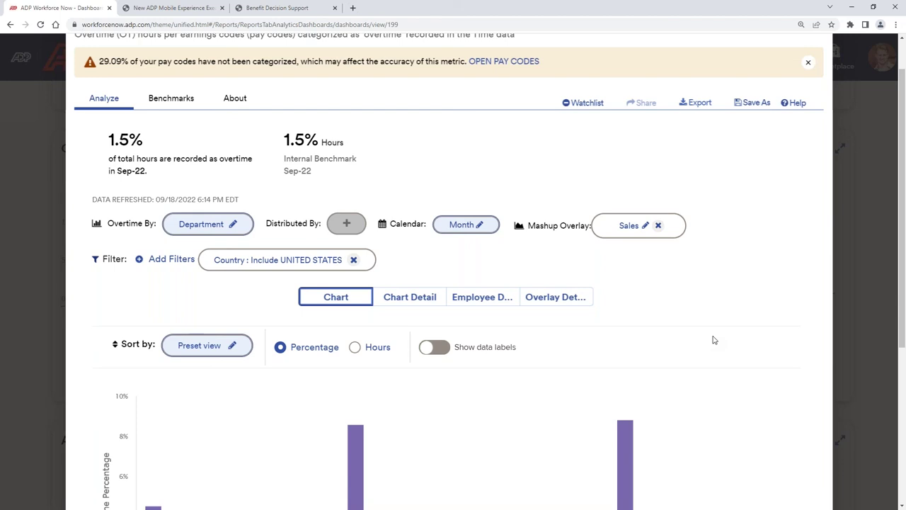
scroll(769, 309, up, 1)
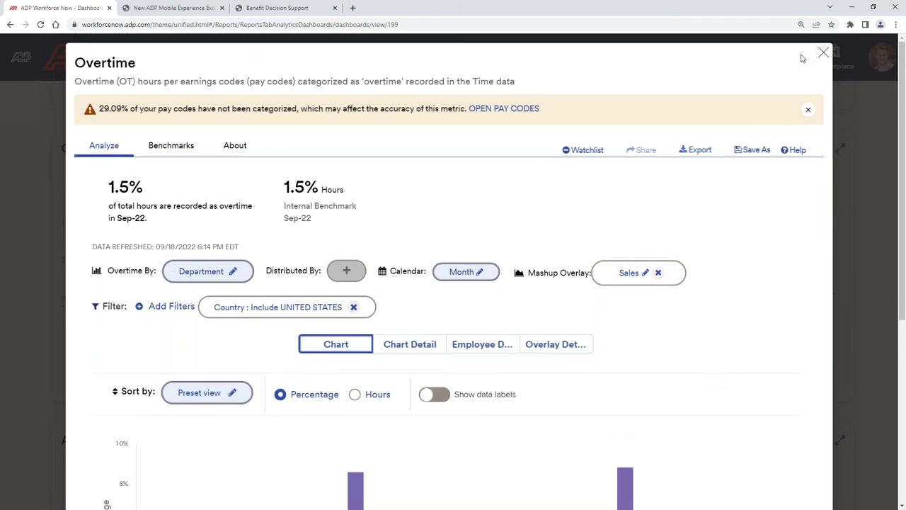
Step: Close the Overtime metric without saving the changes and return to the start of the Budget mashup dashboard
click(824, 53)
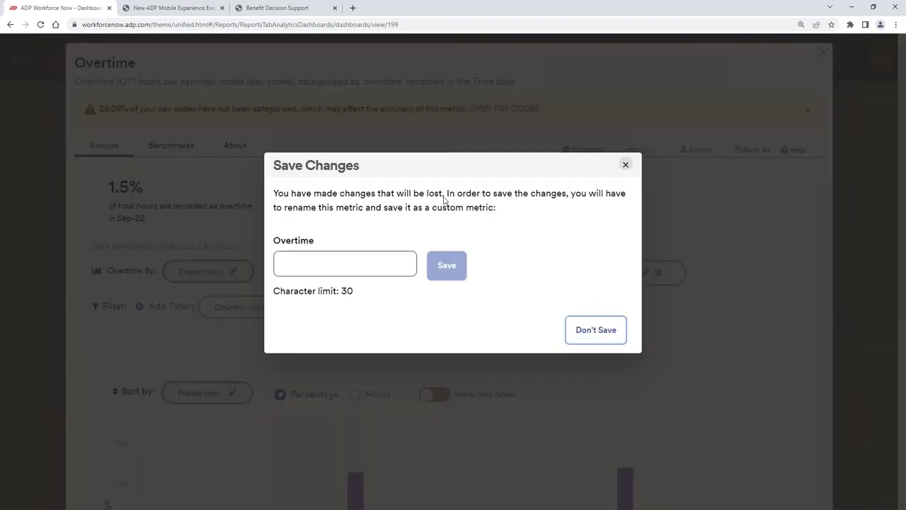
click(592, 332)
scroll(432, 212, up, 6)
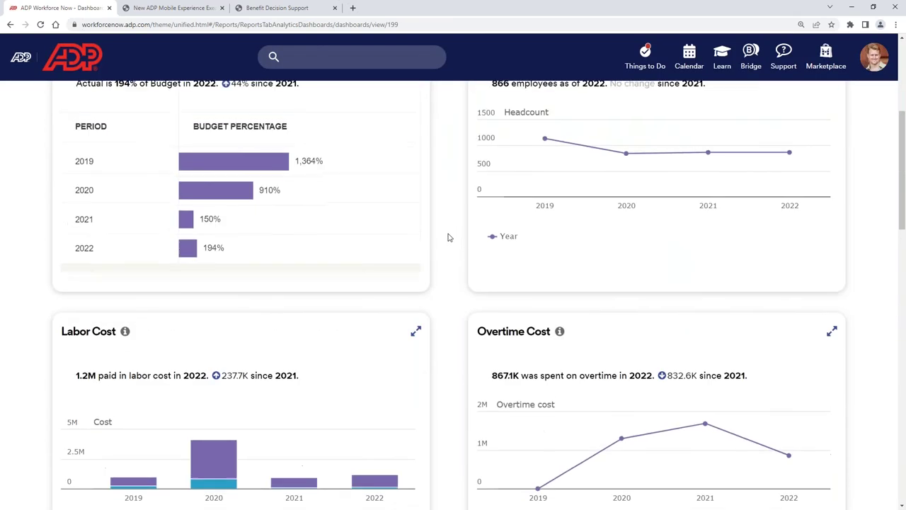
scroll(448, 237, up, 4)
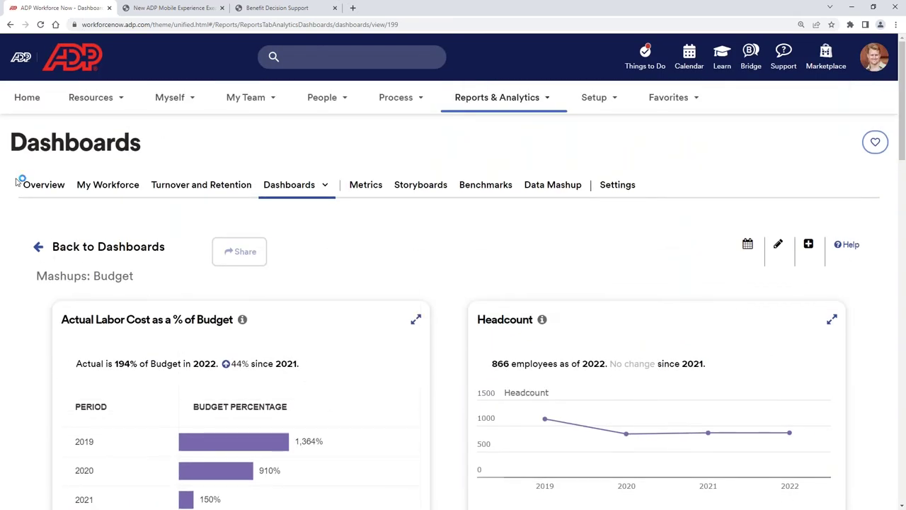